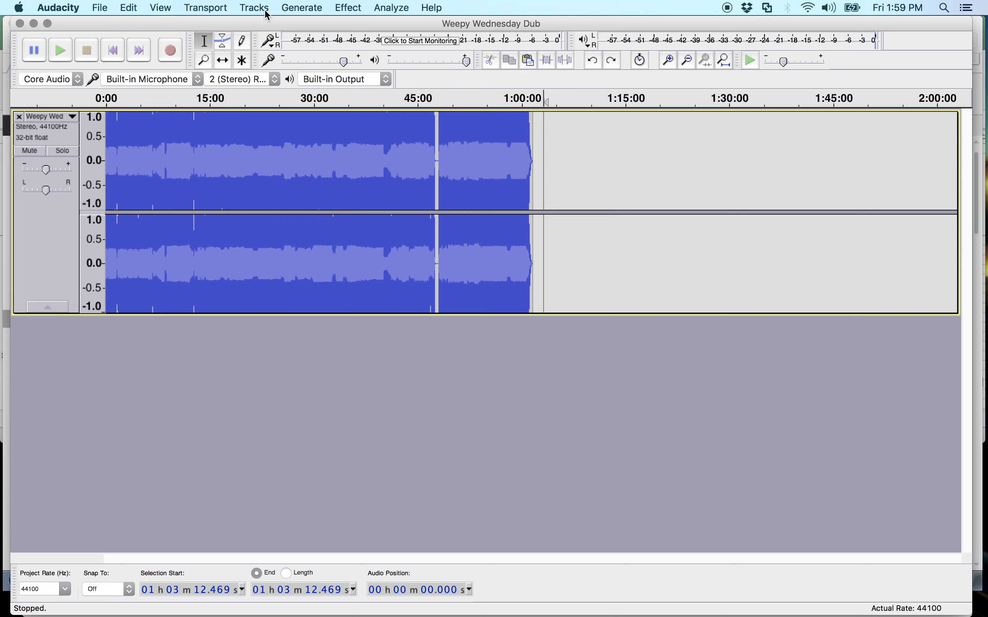
Add a new empty stereo track below the existing Weepy Wednesday track.
{"action": "left_click", "coordinate": [264, 12]}
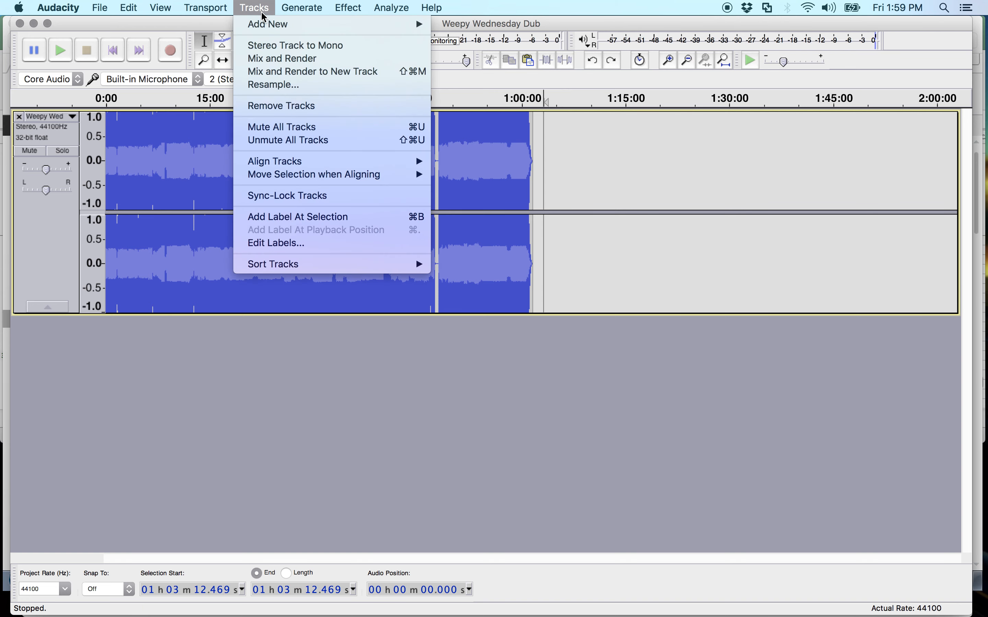
{"action": "mouse_move", "coordinate": [264, 25]}
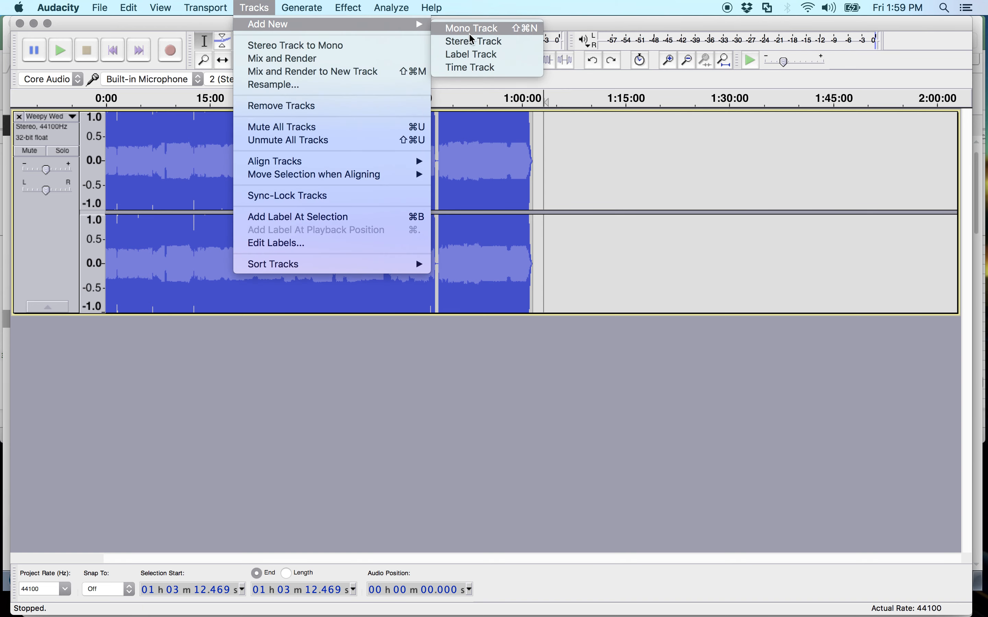
{"action": "left_click", "coordinate": [491, 42]}
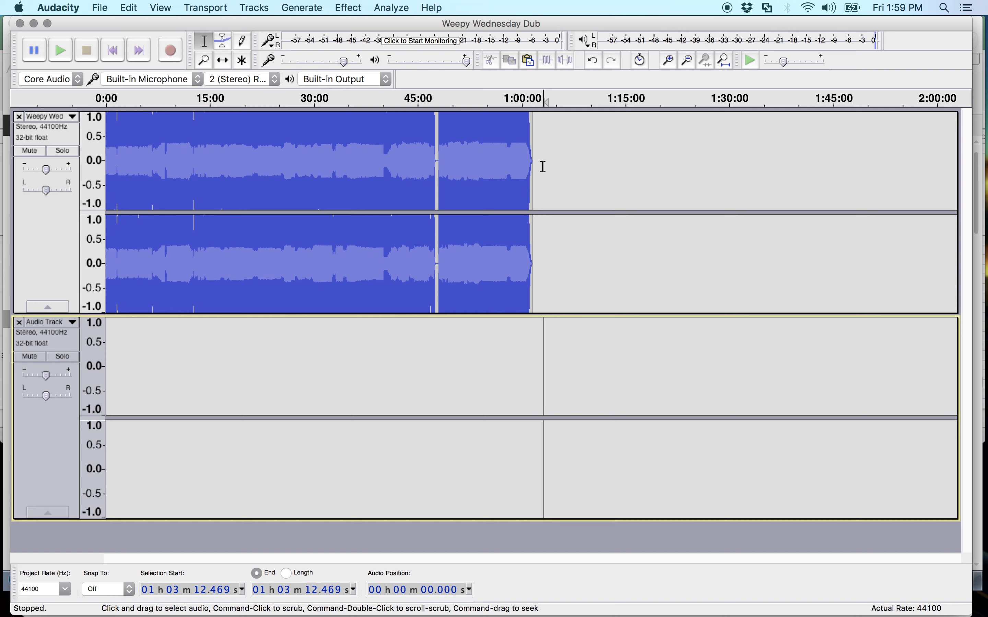
{"action": "left_click_drag", "start_coordinate": [543, 166], "coordinate": [437, 200]}
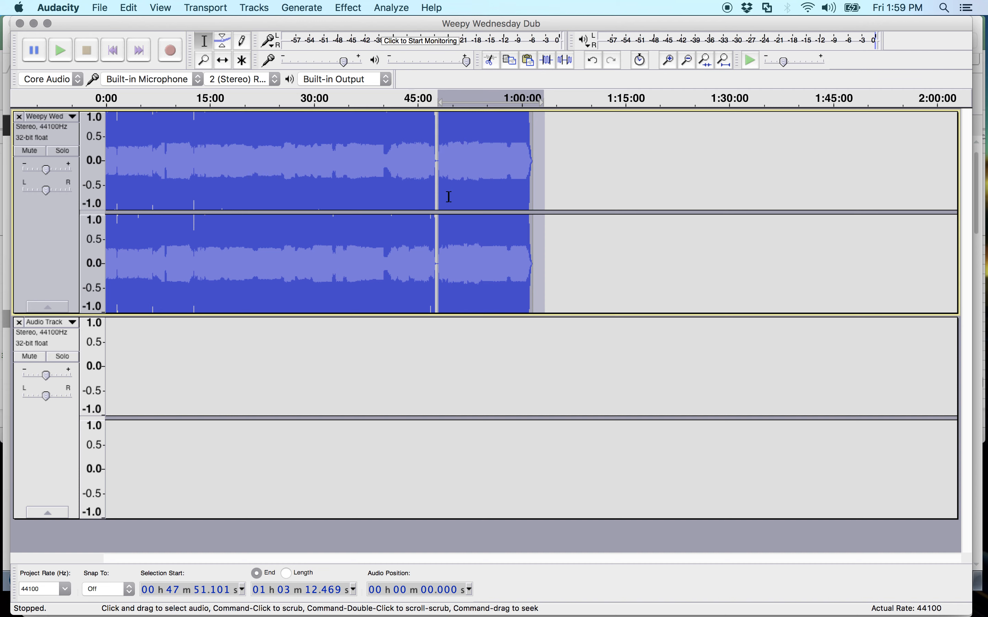
{"action": "key", "text": "super+1"}
{"action": "key", "text": "super+1"}
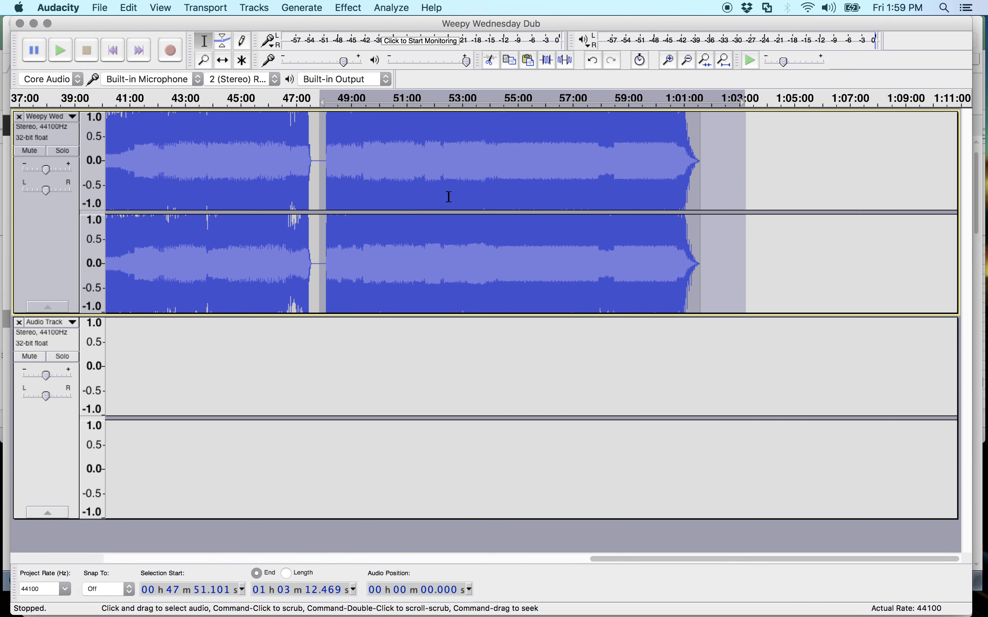
{"action": "key", "text": "super+1"}
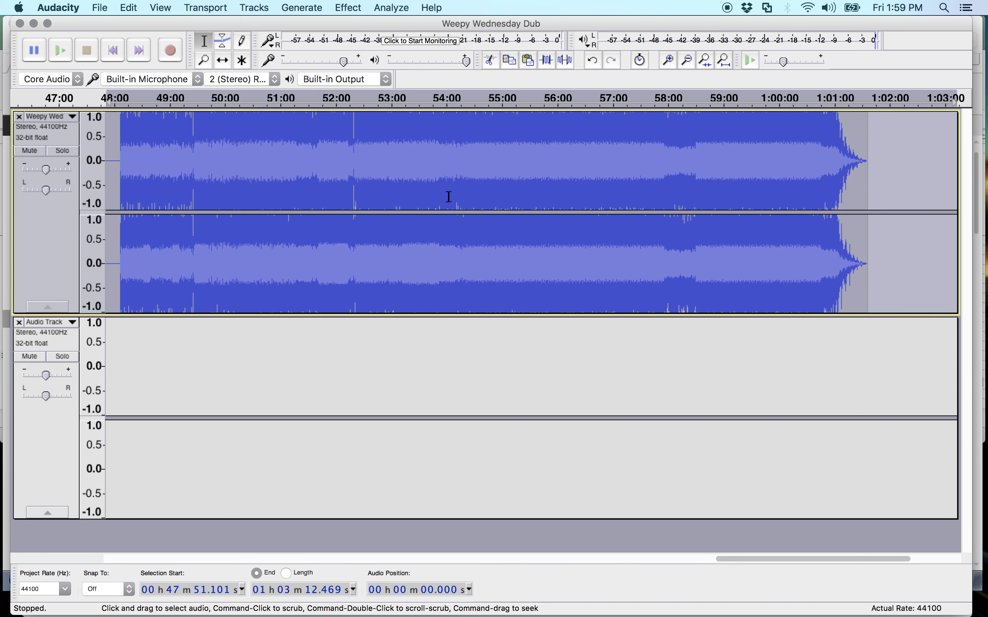
{"action": "key", "text": "super+3"}
{"action": "key", "text": "super+3"}
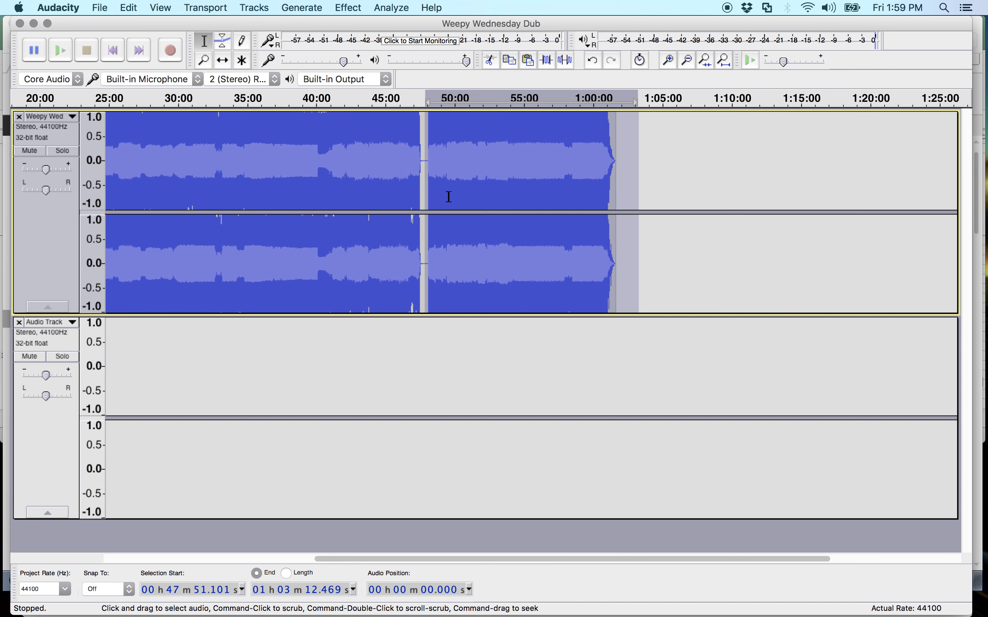
{"action": "key", "text": "super+3"}
{"action": "key", "text": "super+3"}
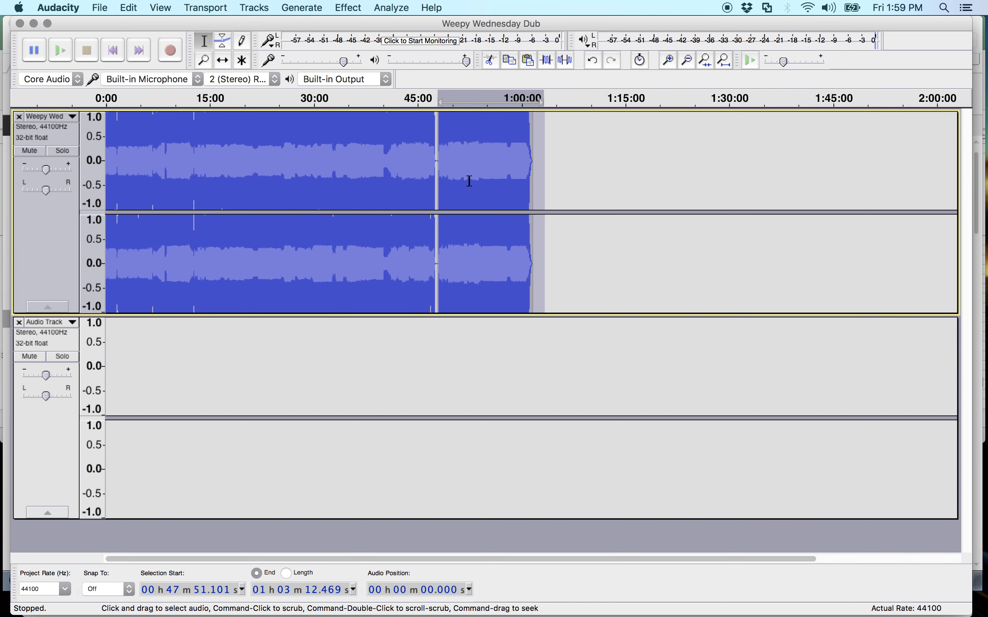
{"action": "left_click", "coordinate": [391, 178]}
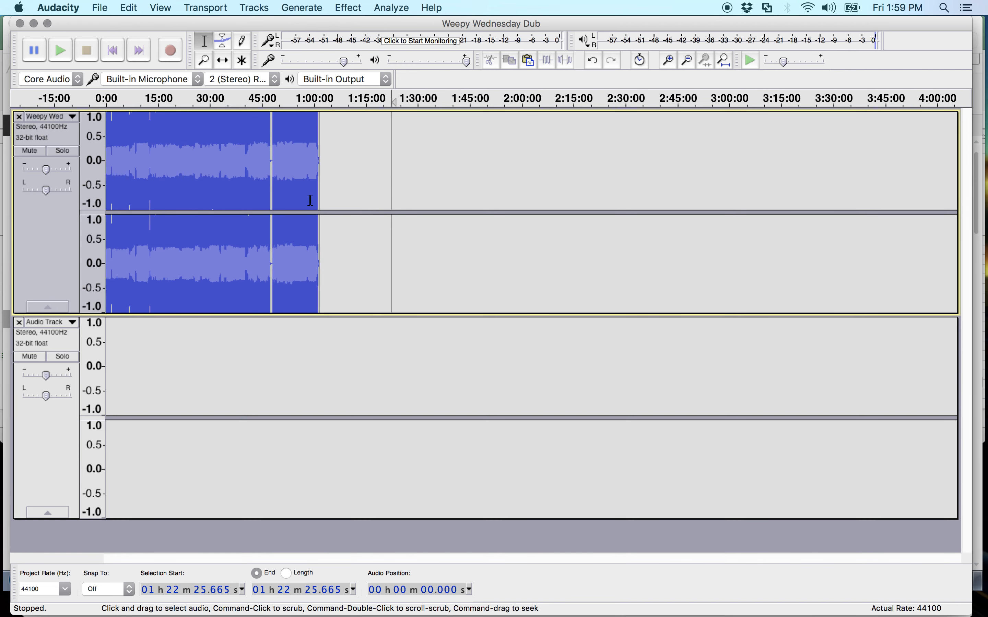
Dismiss the reminder notifications and place the cursor at about 48:06.9 in the first track, just before the audio following the silent gap.
{"action": "left_click", "coordinate": [269, 168]}
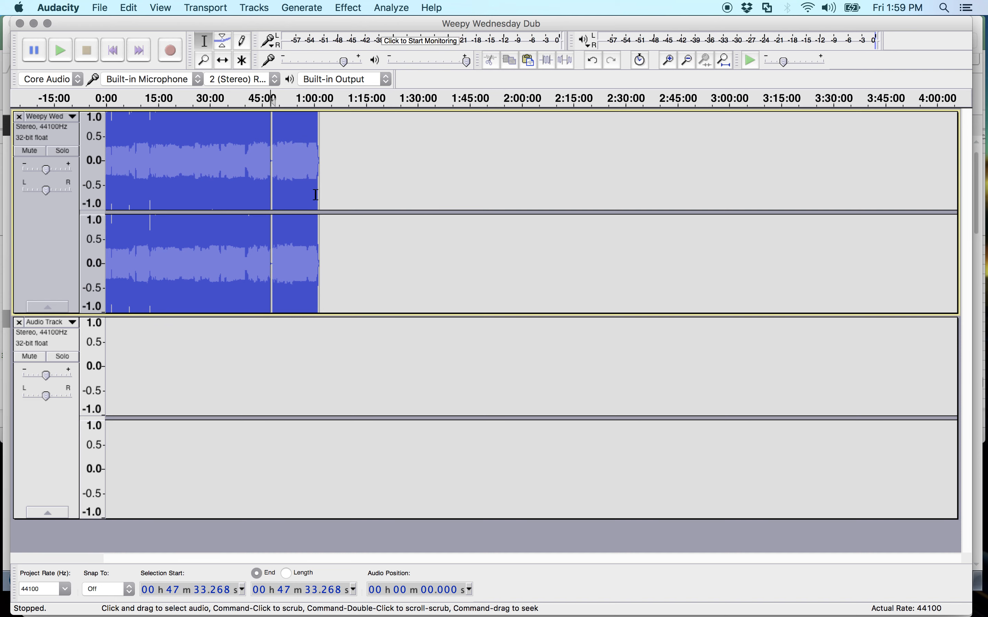
{"action": "key", "text": "super+1"}
{"action": "key", "text": "super+1"}
{"action": "key", "text": "super+1"}
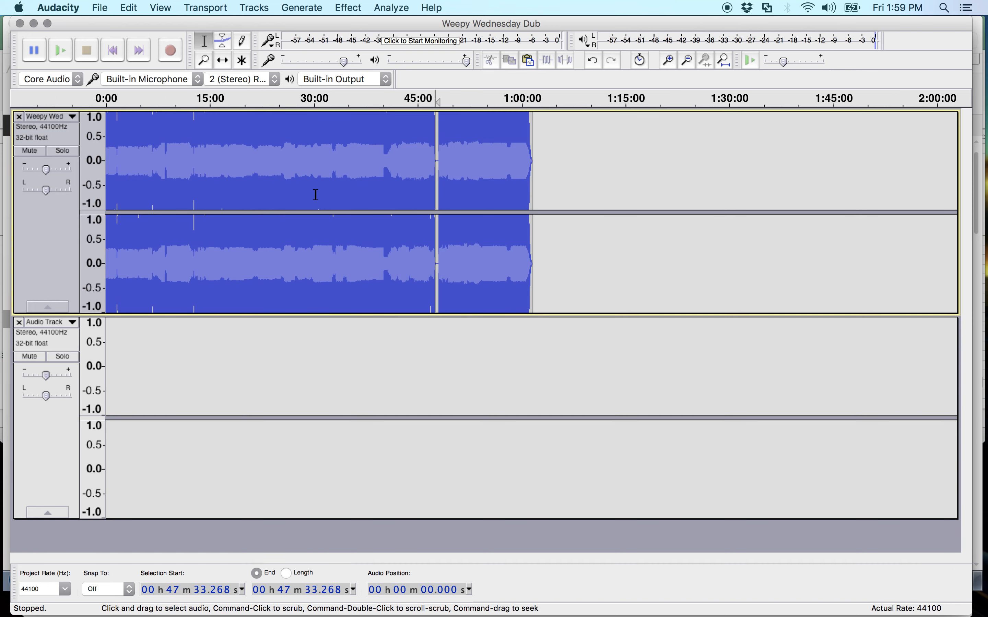
{"action": "key", "text": "super+1"}
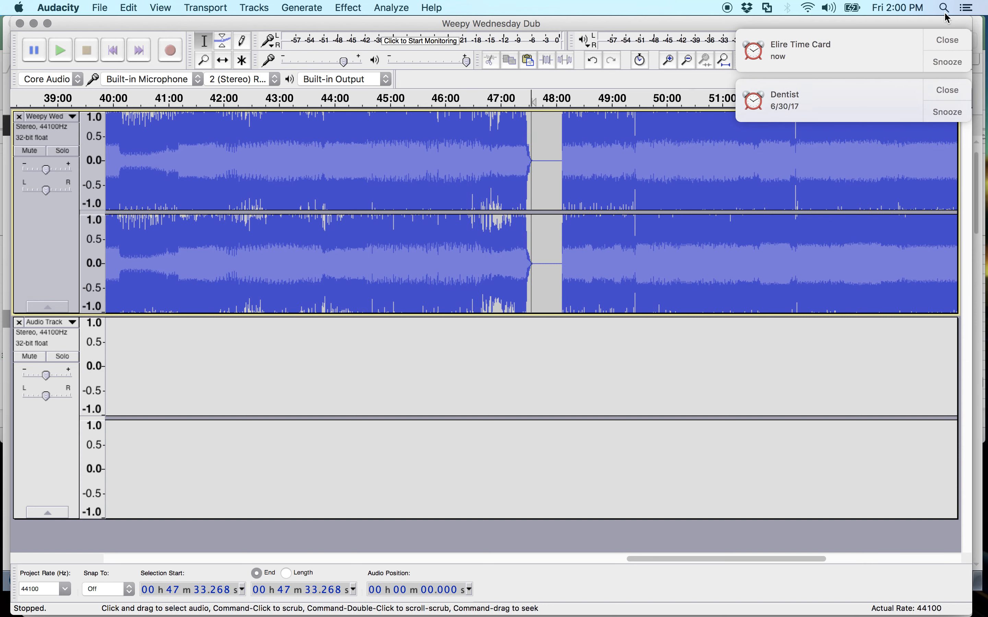
{"action": "left_click", "coordinate": [951, 39]}
{"action": "left_click", "coordinate": [955, 39]}
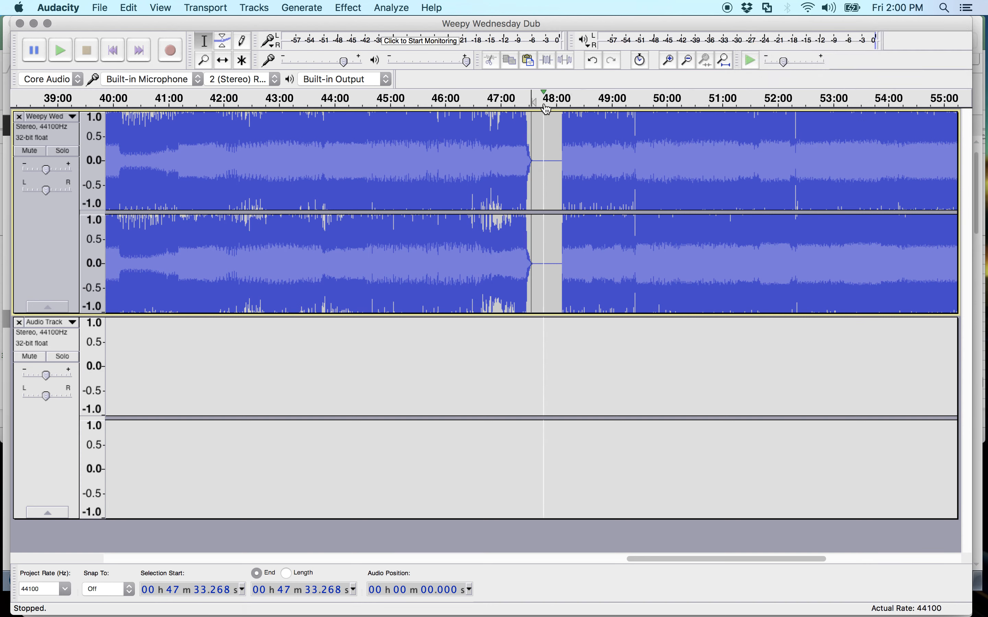
{"action": "key", "text": "super+1"}
{"action": "key", "text": "super+1"}
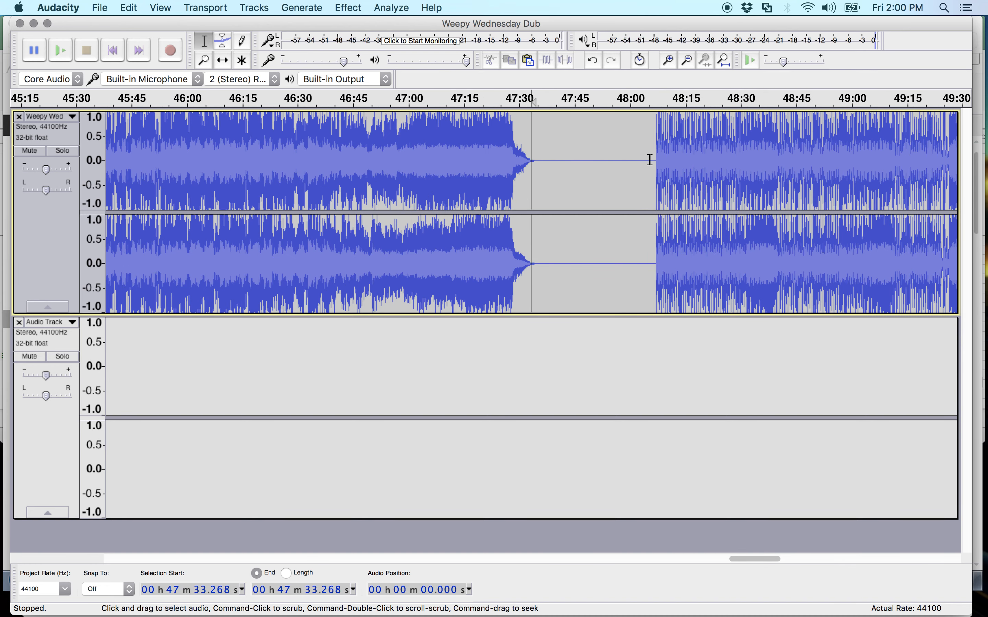
{"action": "key", "text": "super+1"}
{"action": "key", "text": "super+1"}
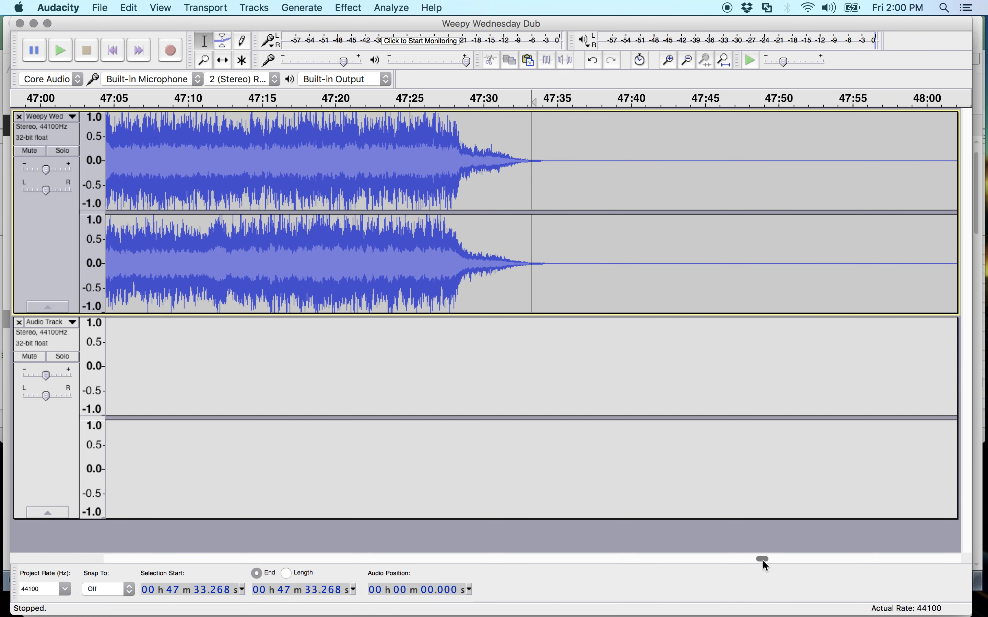
{"action": "left_click_drag", "start_coordinate": [763, 560], "coordinate": [765, 560]}
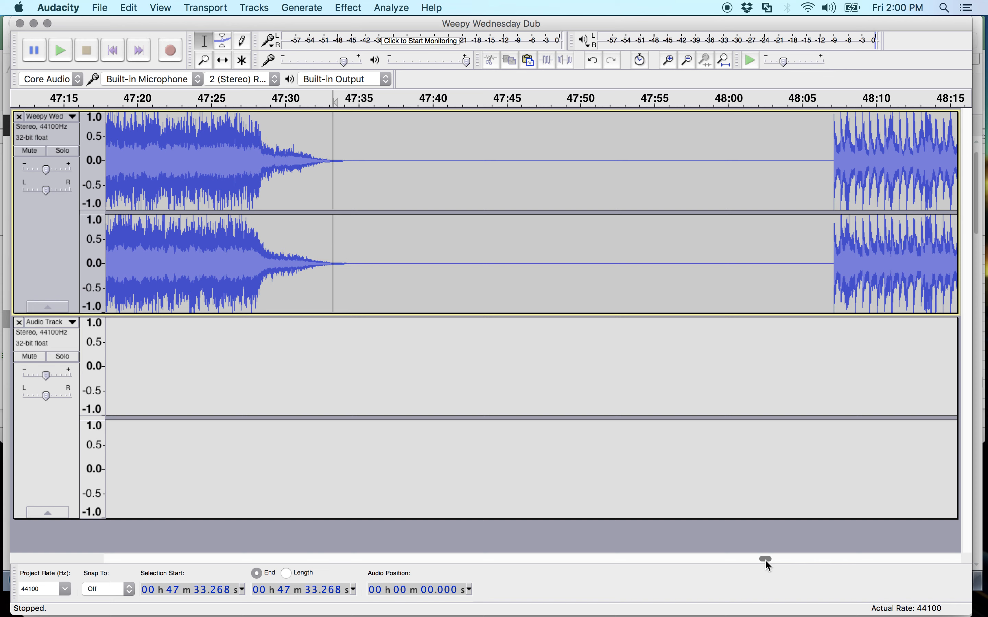
{"action": "left_click", "coordinate": [830, 159]}
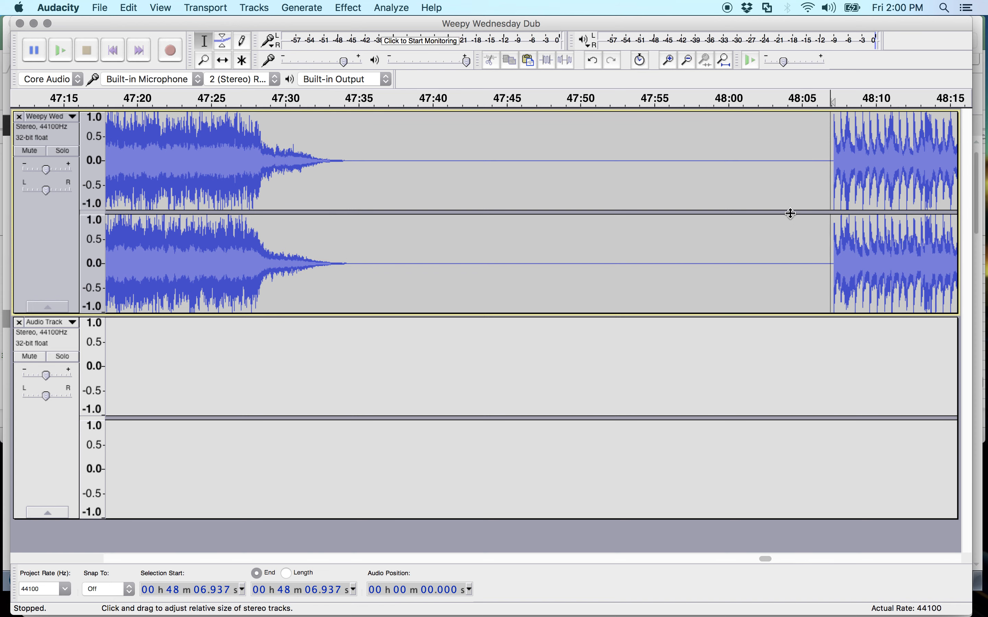
Extend the selection from the cursor past the end of the first track's audio, to about 1:01:56.7, and cut it.
{"action": "key", "text": "super+3"}
{"action": "key", "text": "super+3"}
{"action": "key", "text": "super+3"}
{"action": "key", "text": "super+3"}
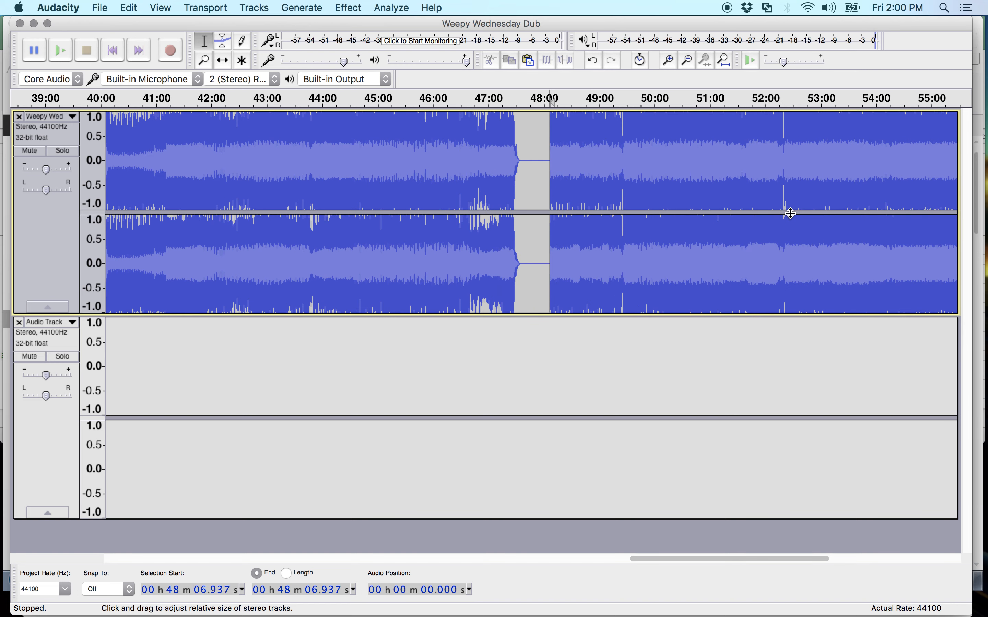
{"action": "key", "text": "super+3"}
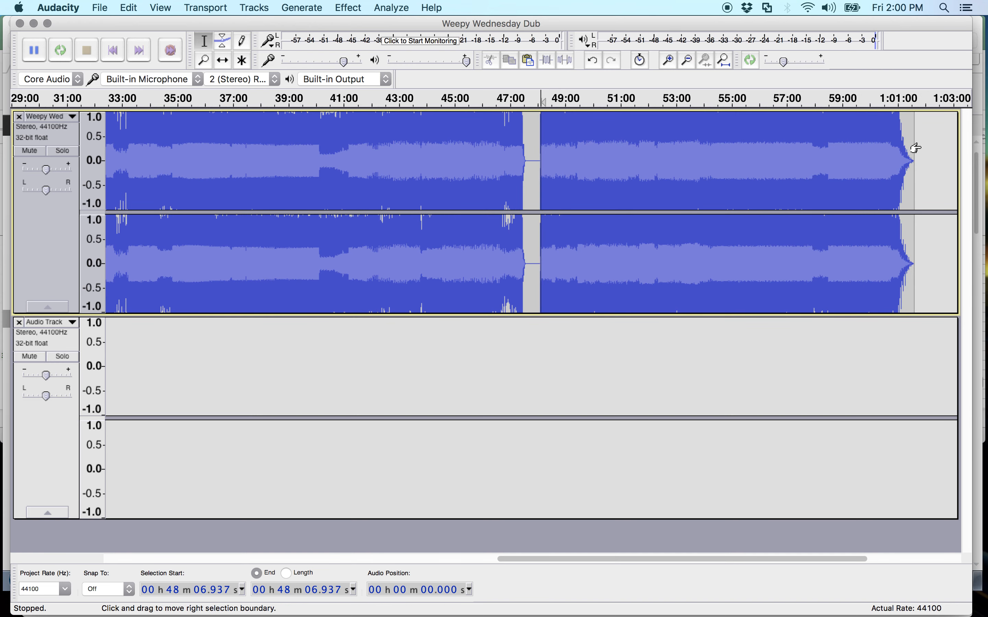
{"action": "left_click", "coordinate": [918, 161], "text": "shift"}
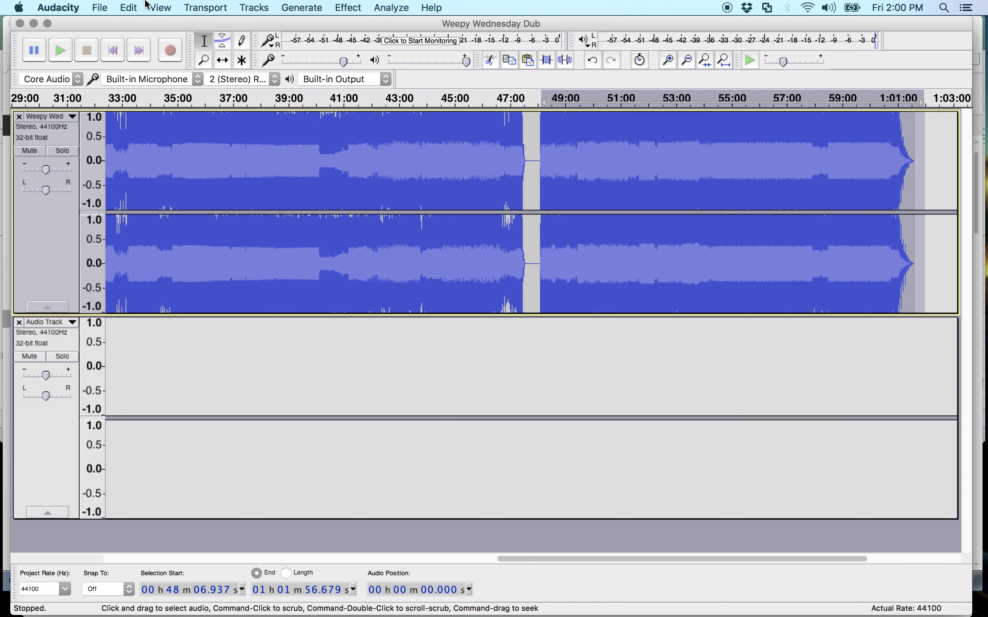
{"action": "left_click", "coordinate": [128, 7]}
{"action": "left_click", "coordinate": [137, 58]}
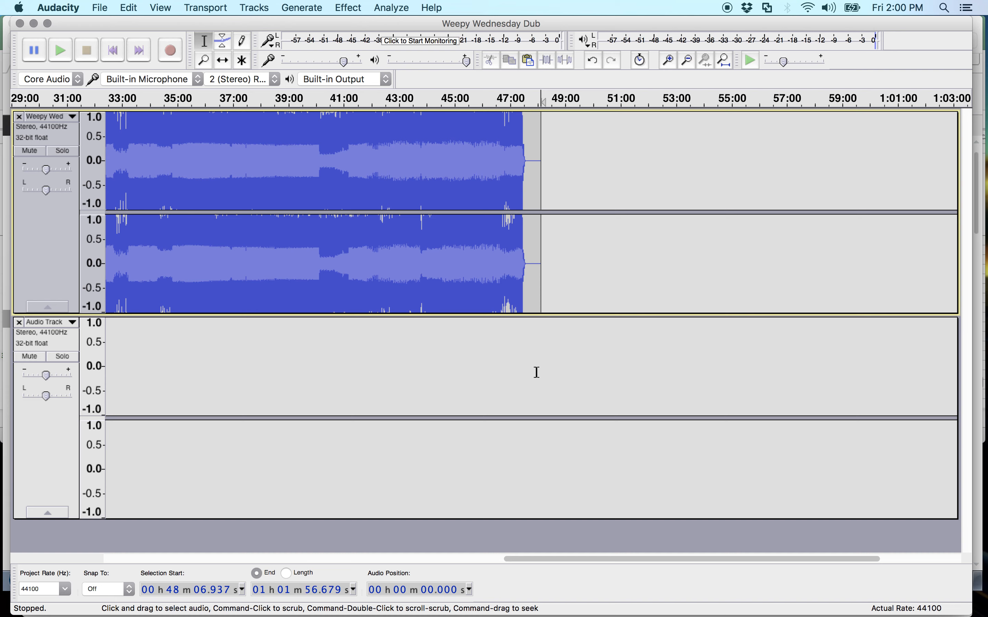
Paste the cut audio into the new stereo track at about 47:19.9.
{"action": "left_click", "coordinate": [537, 373]}
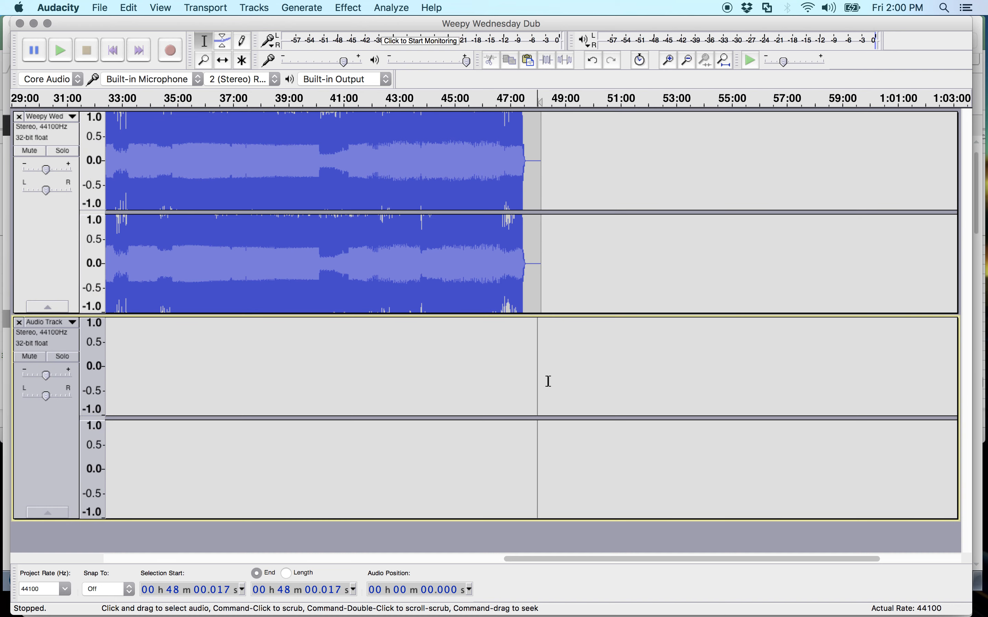
{"action": "left_click", "coordinate": [518, 363]}
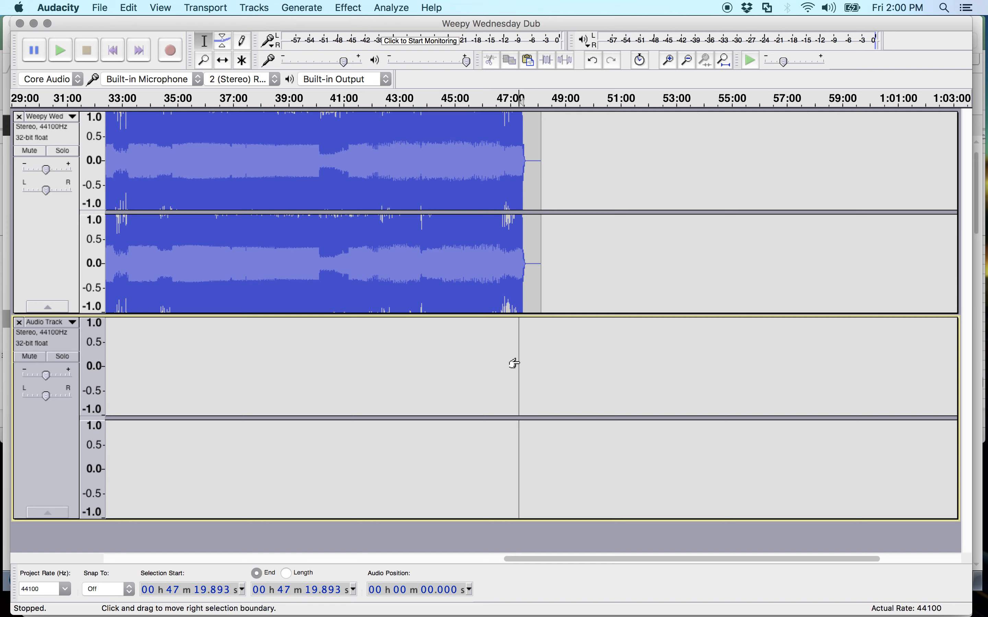
{"action": "key", "text": "super+v"}
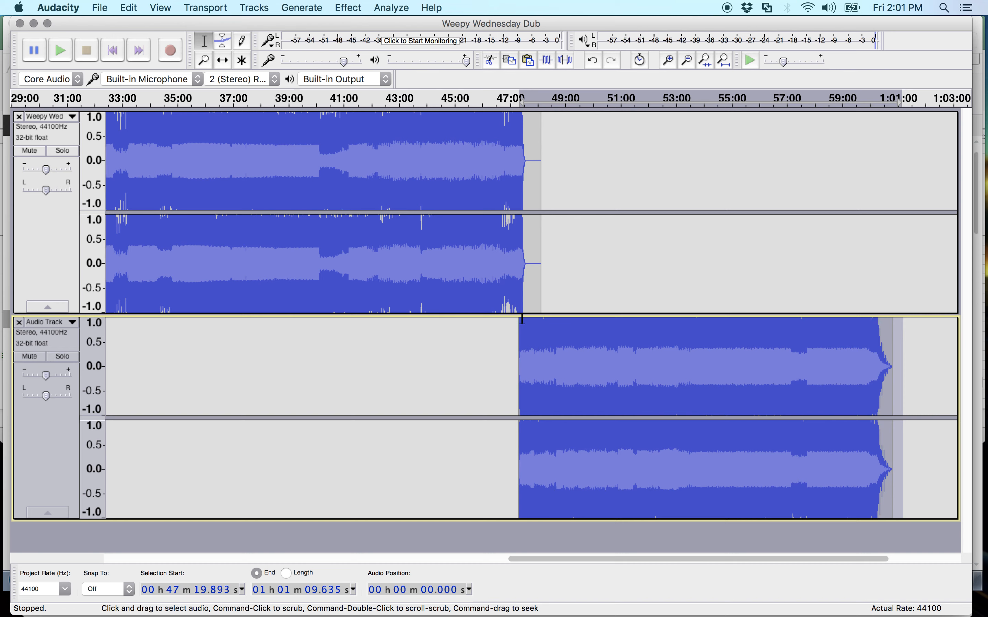
Time-shift the pasted clip on the second track to start at about 47:28.3, where the first track's audio begins dying away.
{"action": "key", "text": "super+1"}
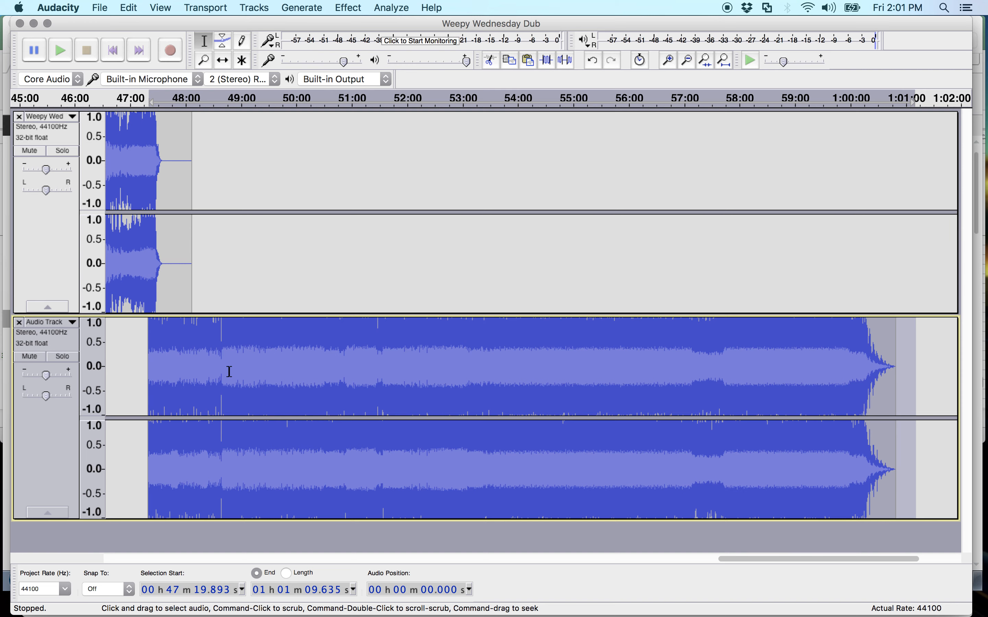
{"action": "key", "text": "super+1"}
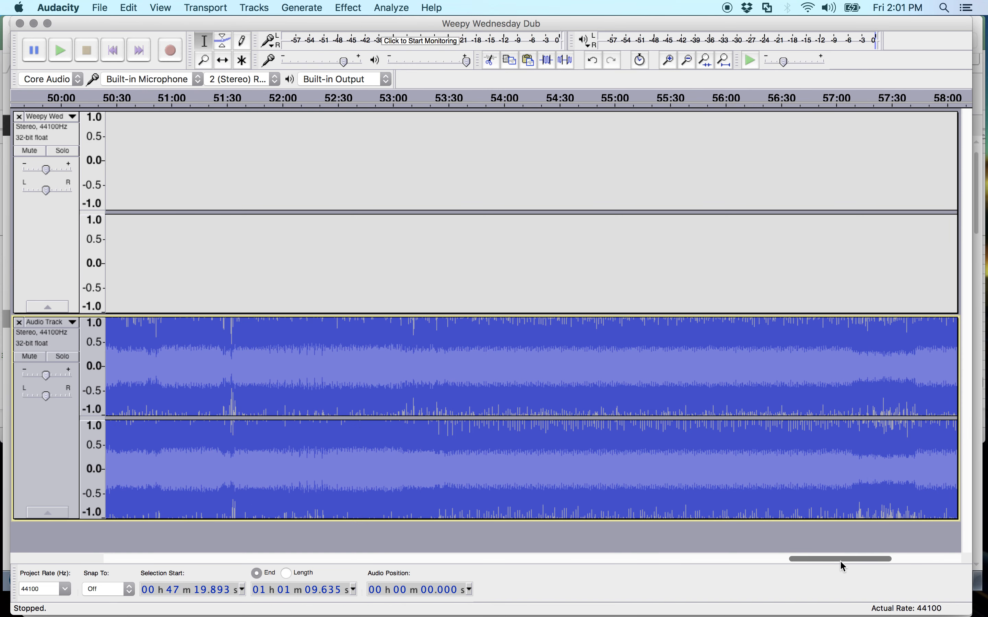
{"action": "left_click_drag", "start_coordinate": [841, 561], "coordinate": [771, 562]}
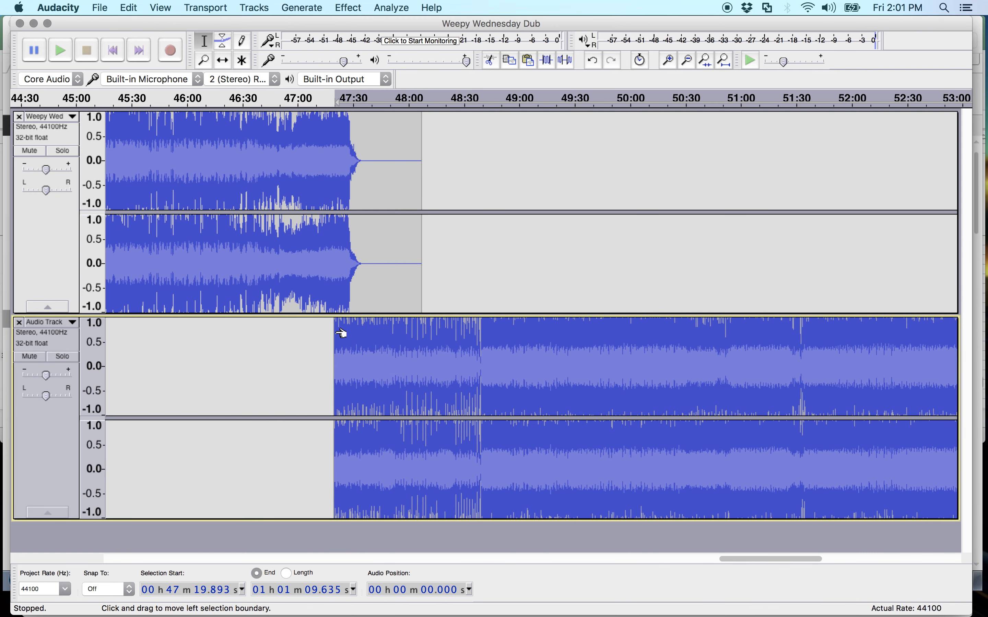
{"action": "left_click", "coordinate": [227, 64]}
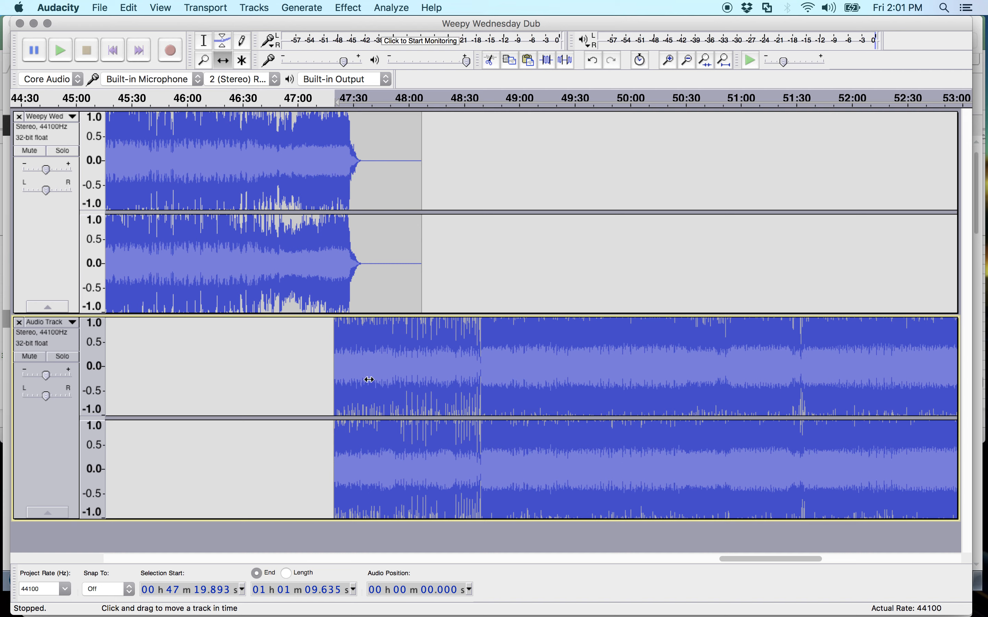
{"action": "left_click_drag", "start_coordinate": [369, 379], "coordinate": [386, 381]}
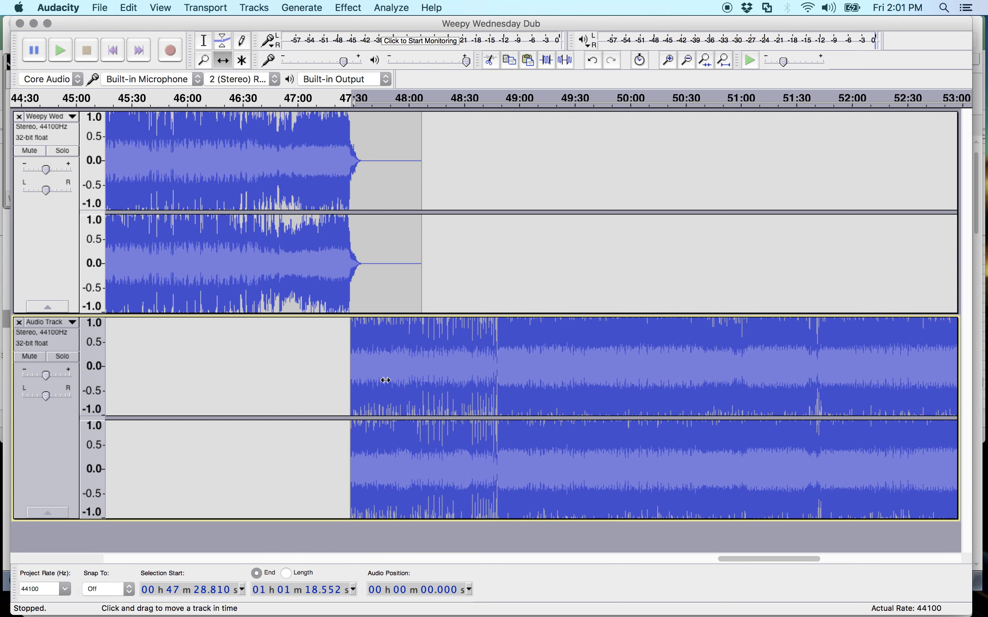
{"action": "key", "text": "super+1"}
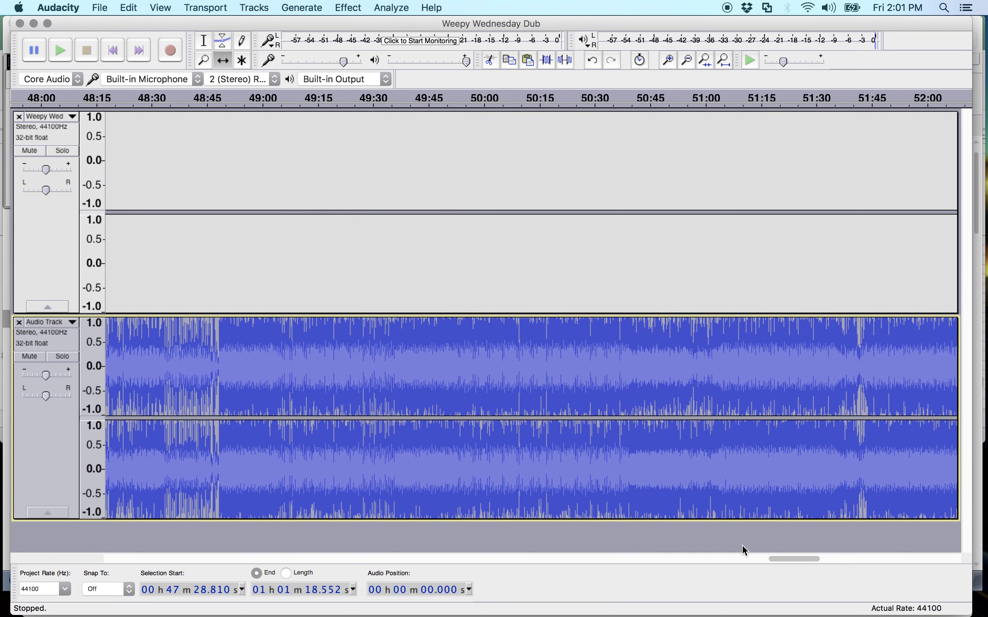
{"action": "left_click_drag", "start_coordinate": [794, 559], "coordinate": [777, 563]}
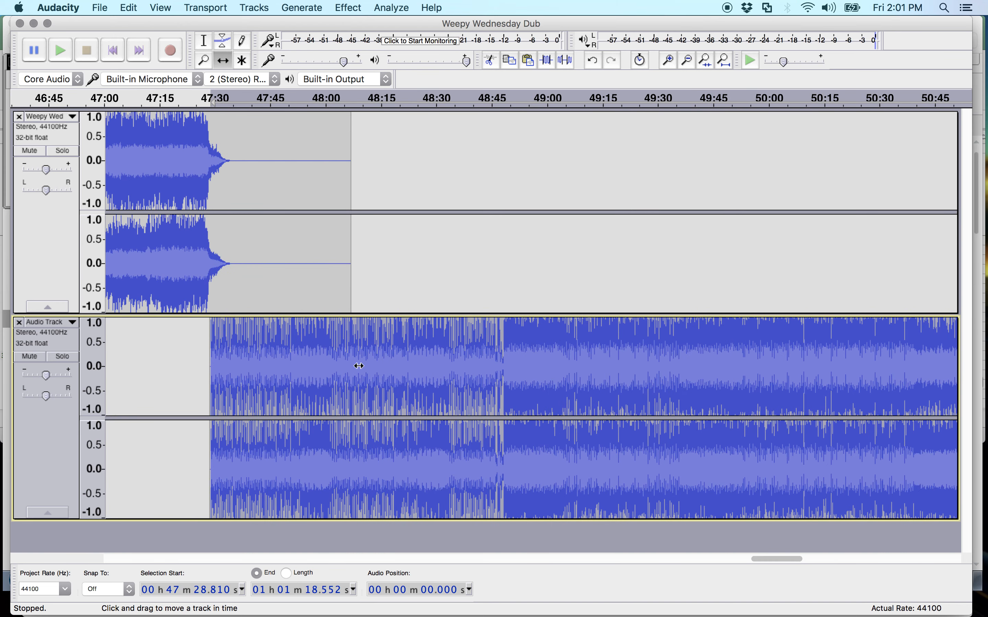
{"action": "left_click_drag", "start_coordinate": [298, 361], "coordinate": [297, 360]}
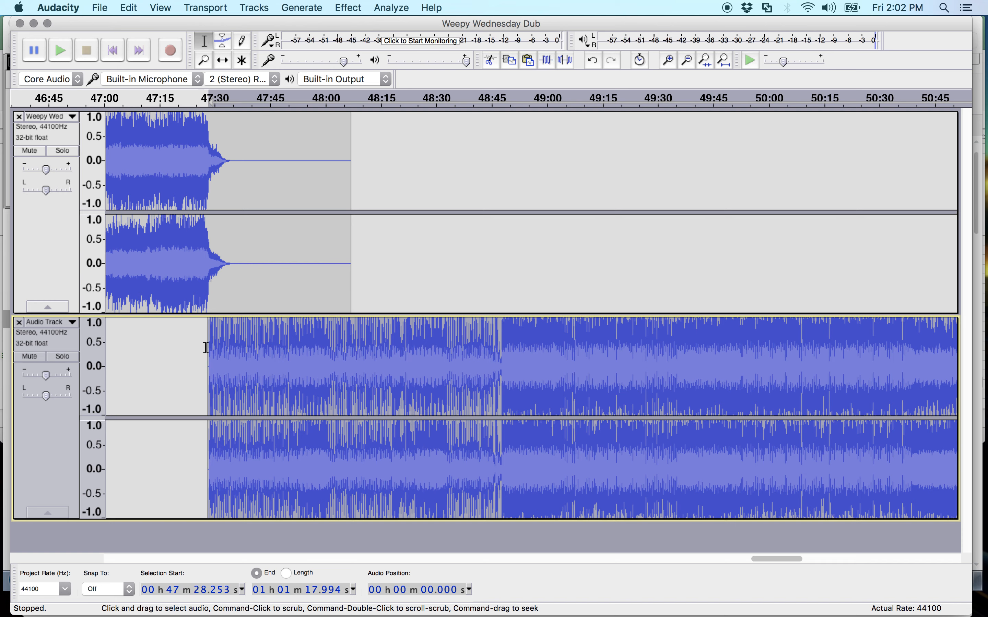
Apply a Fade In to the start of the second track's clip, from about 47:27.5 to 47:52.6.
{"action": "left_click_drag", "start_coordinate": [207, 347], "coordinate": [293, 342]}
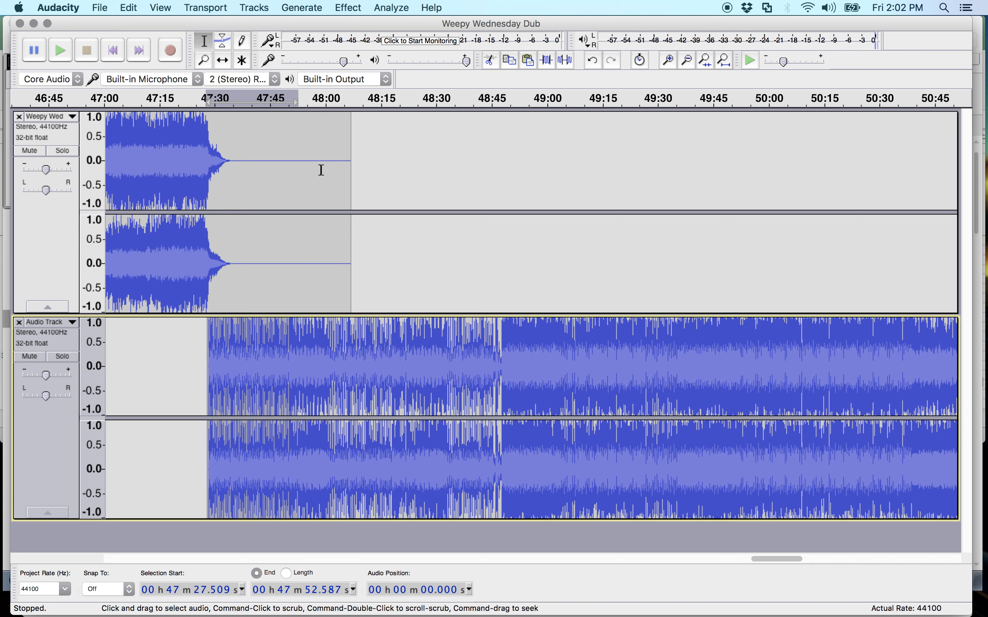
{"action": "left_click", "coordinate": [343, 7]}
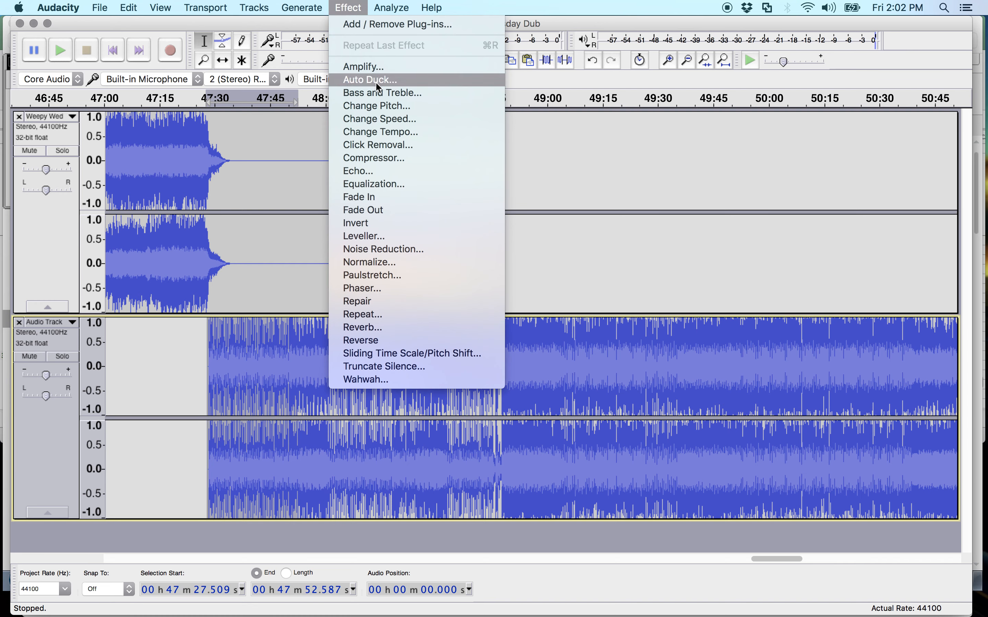
{"action": "left_click", "coordinate": [383, 196]}
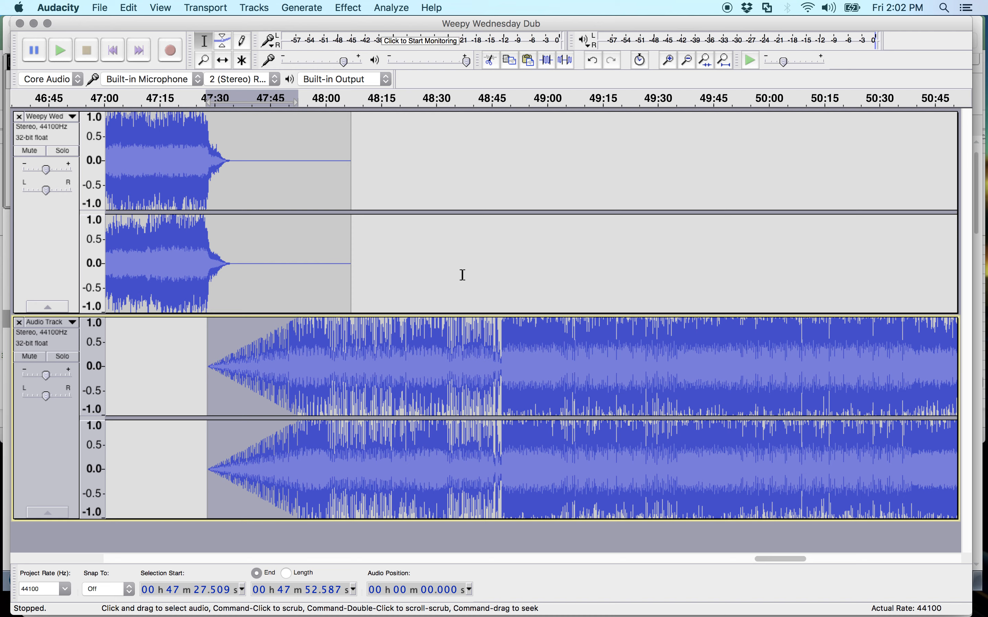
Try time-shifting the second track's clip about 5 seconds earlier, and undo both the shift and the clip's Fade In.
{"action": "left_click", "coordinate": [222, 60]}
{"action": "left_click_drag", "start_coordinate": [328, 365], "coordinate": [309, 366]}
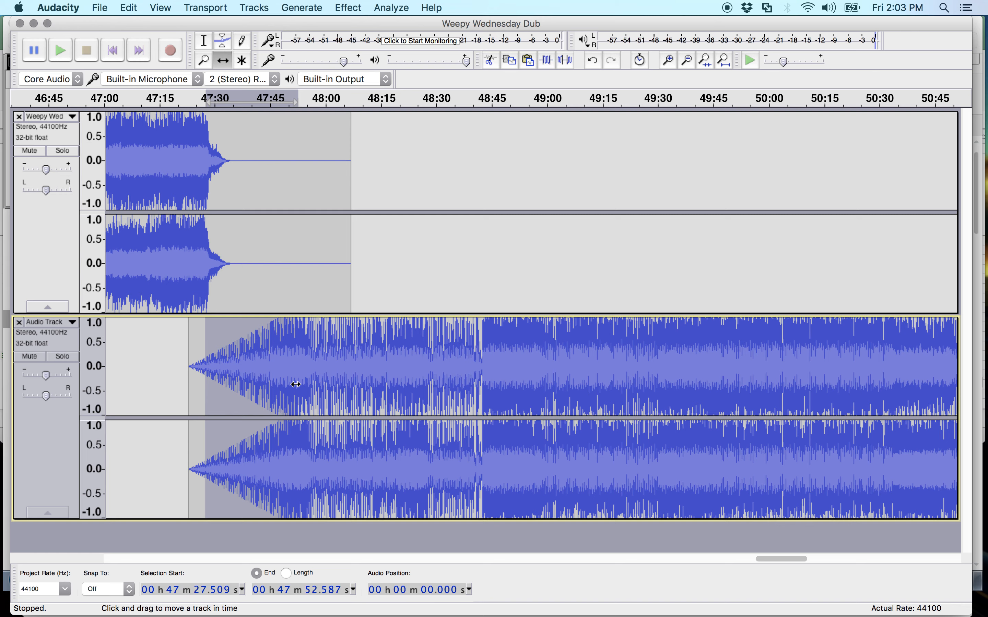
{"action": "key", "text": "super+z"}
{"action": "key", "text": "super+z"}
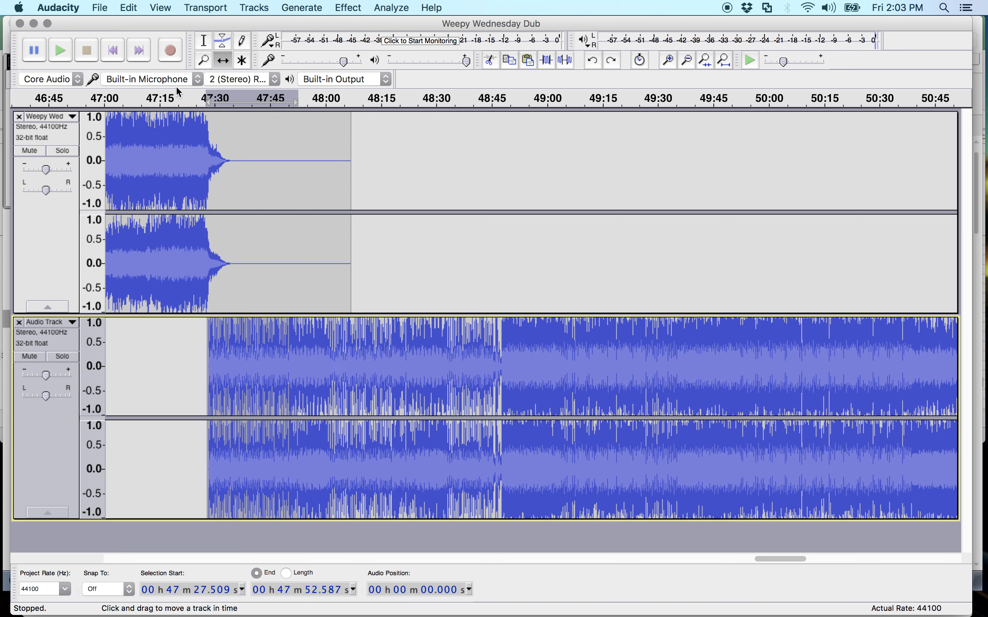
Try a Fade In on the second track from about 47:31.6 to 47:52.6, and undo it.
{"action": "left_click", "coordinate": [204, 41]}
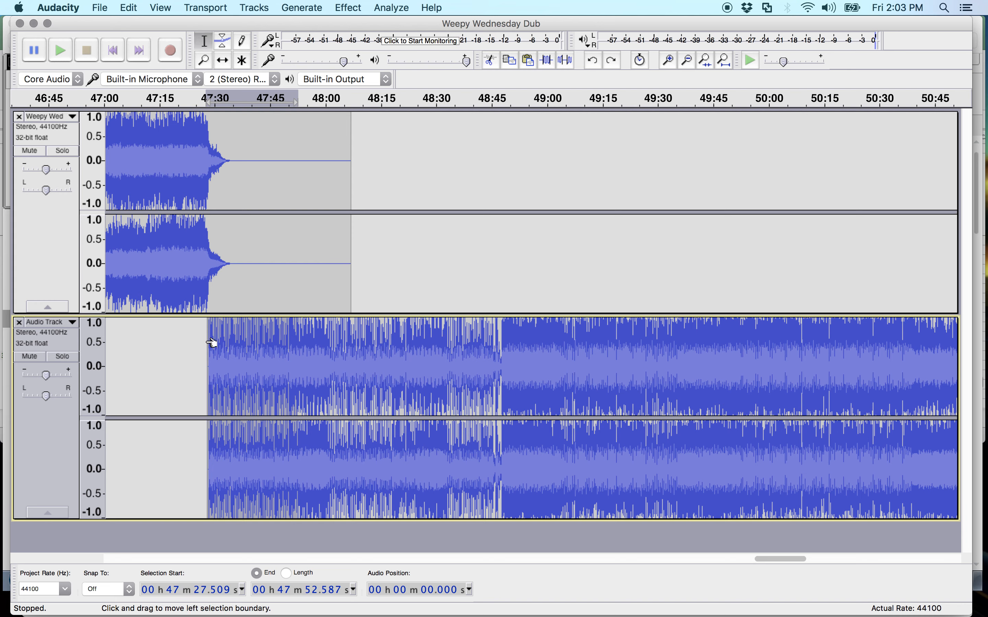
{"action": "left_click_drag", "start_coordinate": [210, 355], "coordinate": [227, 357]}
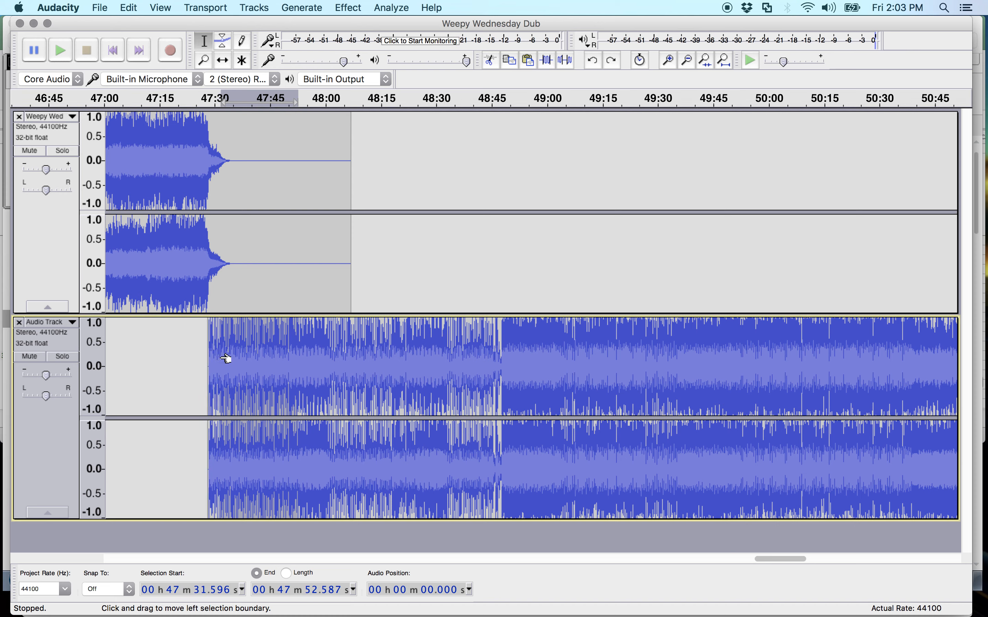
{"action": "left_click", "coordinate": [356, 7]}
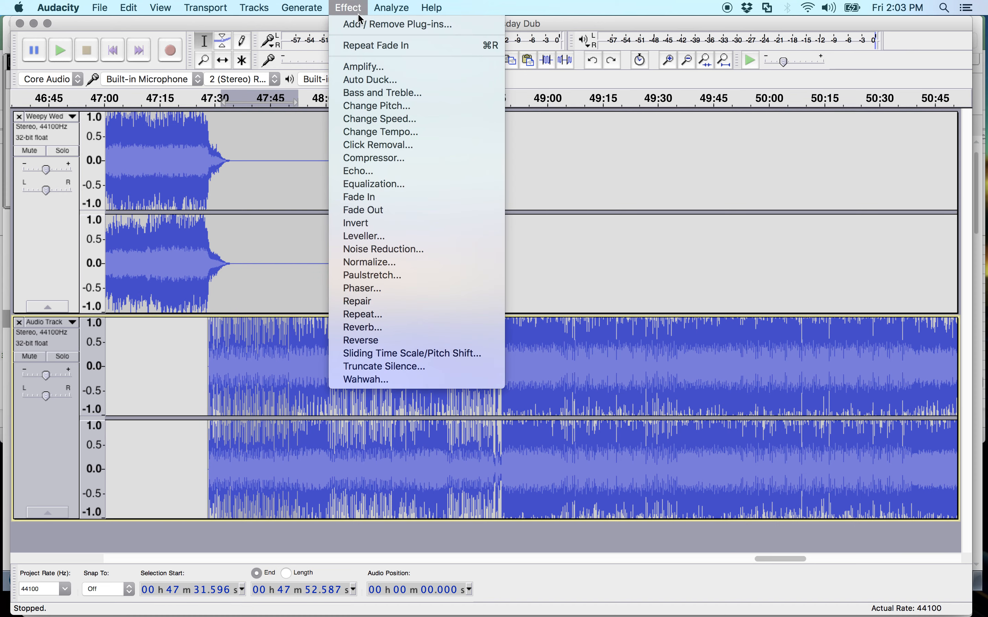
{"action": "left_click", "coordinate": [373, 197]}
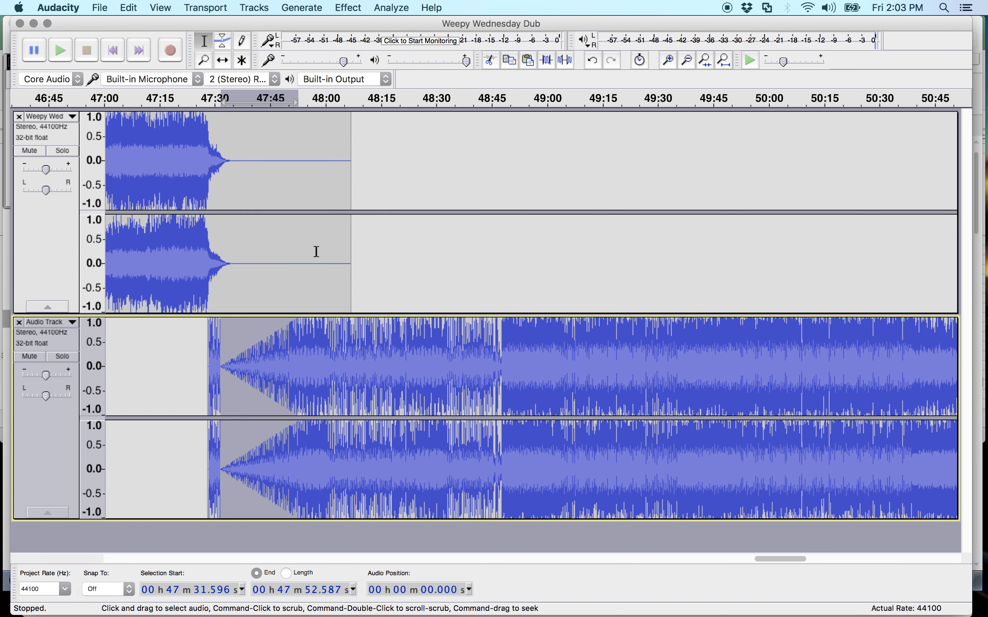
{"action": "left_click", "coordinate": [174, 388]}
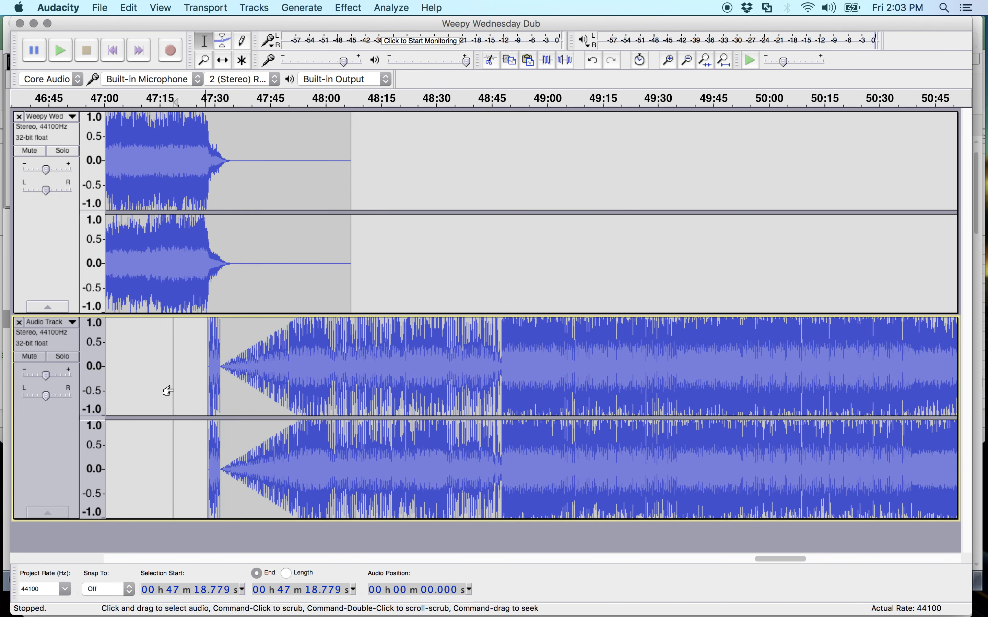
{"action": "key", "text": "super+z"}
Apply a short Fade In to the start of the second track's clip, from about 47:28.8 to 47:32.7.
{"action": "double_click", "coordinate": [237, 393]}
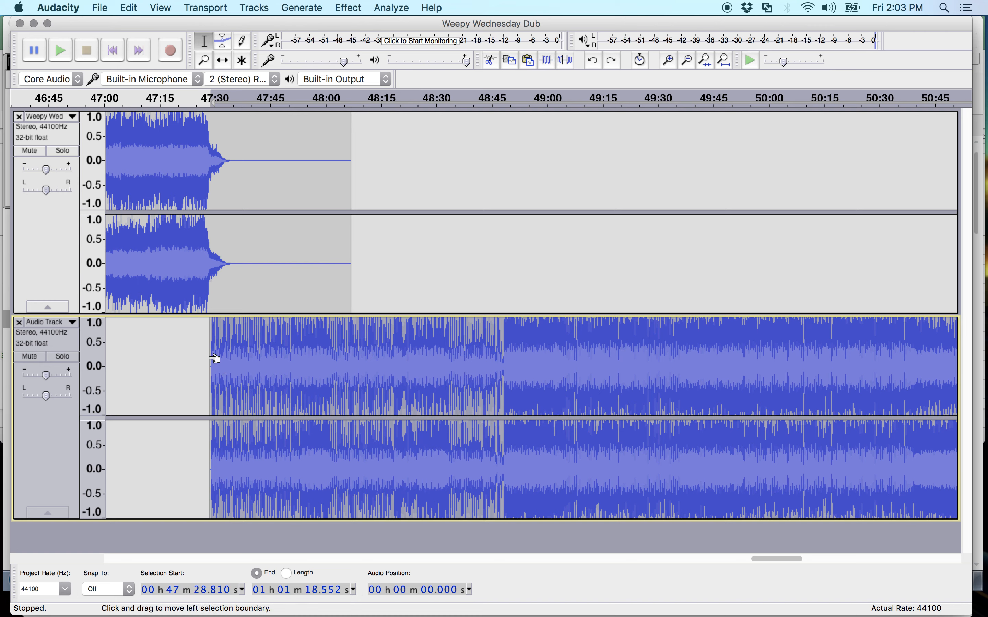
{"action": "left_click", "coordinate": [197, 358]}
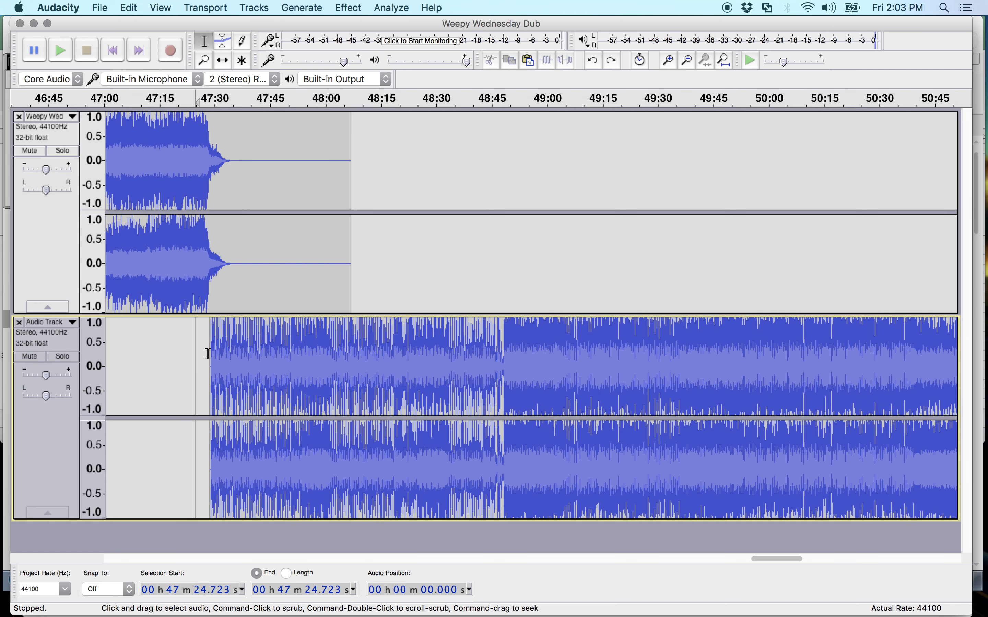
{"action": "left_click_drag", "start_coordinate": [211, 353], "coordinate": [221, 354]}
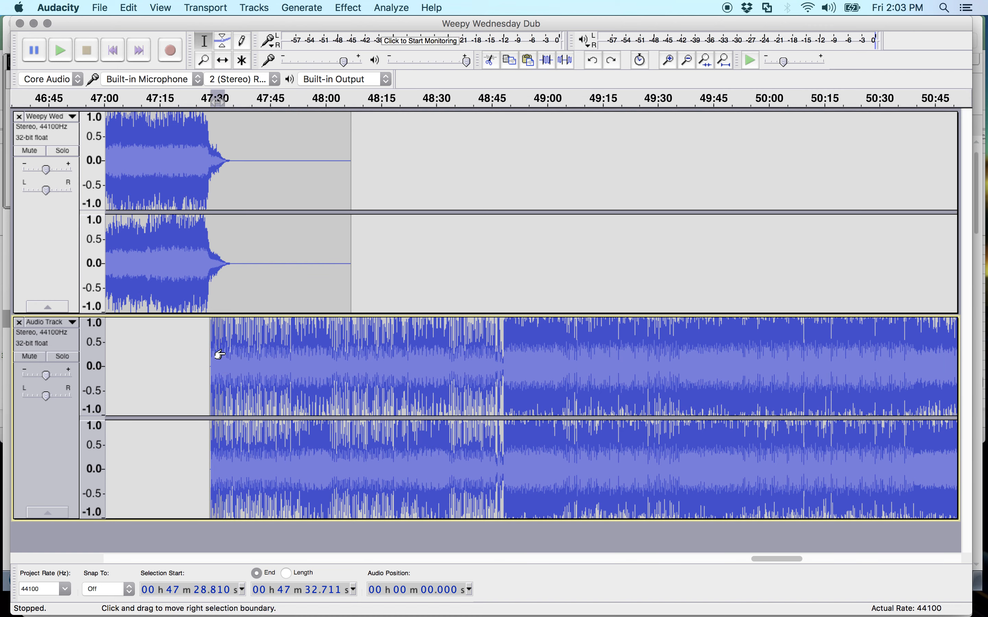
{"action": "left_click", "coordinate": [347, 7]}
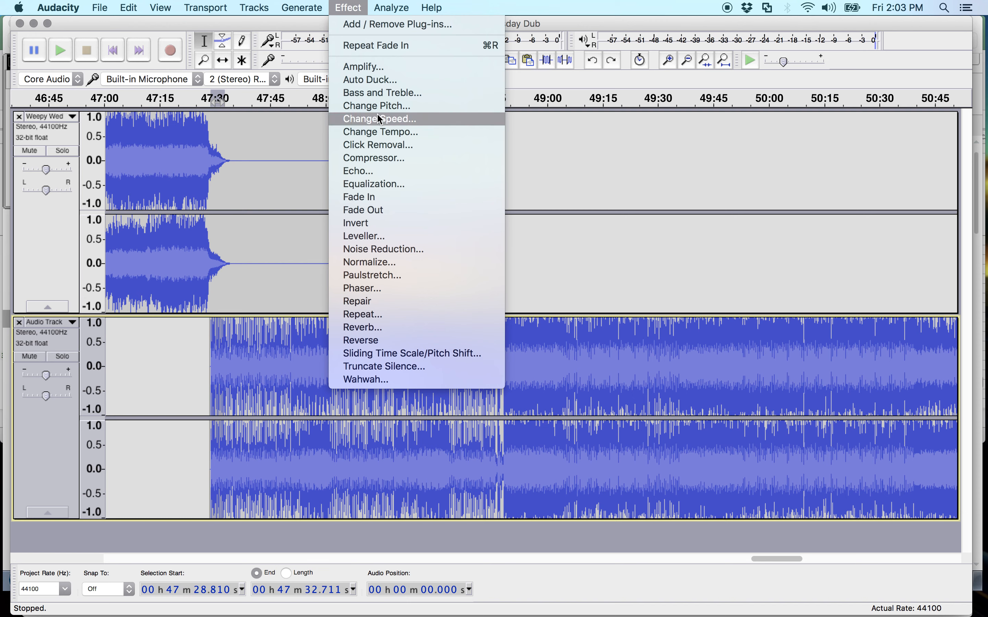
{"action": "left_click", "coordinate": [372, 199]}
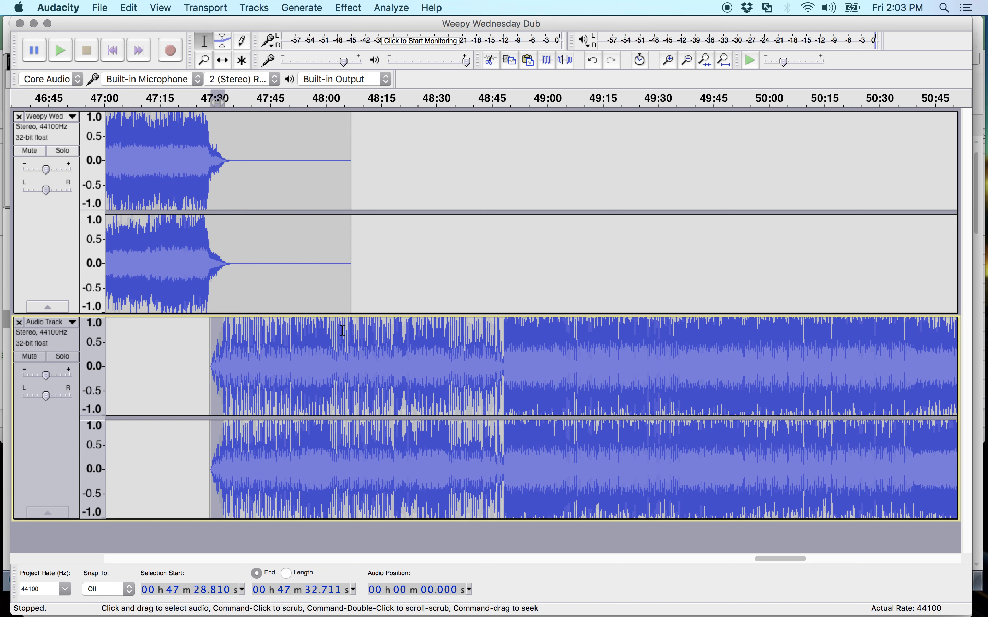
{"action": "left_click", "coordinate": [187, 363]}
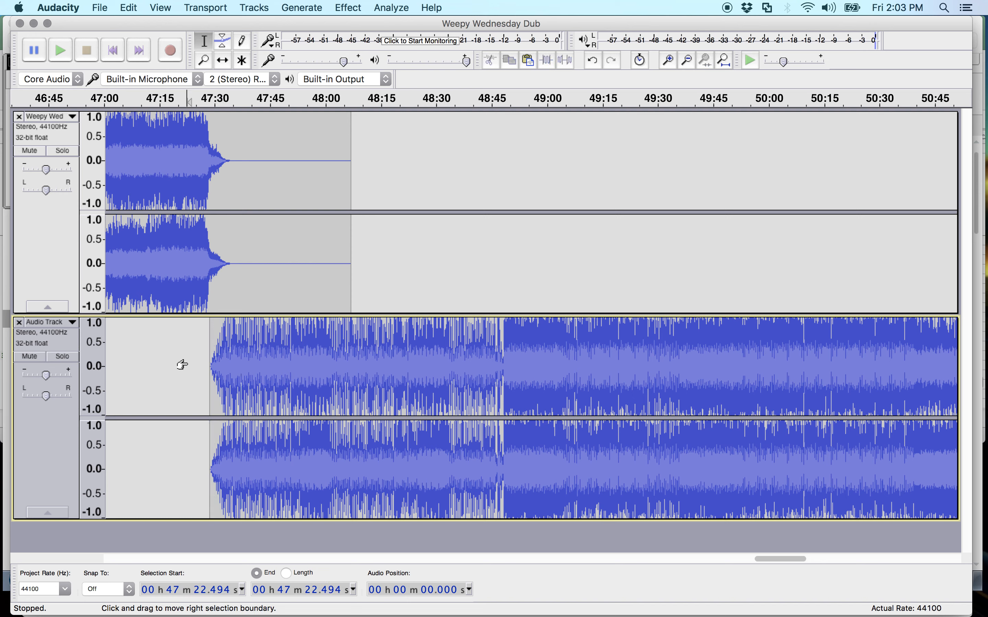
Play the transition between the two tracks from about 47:25.5 and stop playback.
{"action": "left_click", "coordinate": [198, 350]}
{"action": "key", "text": "space"}
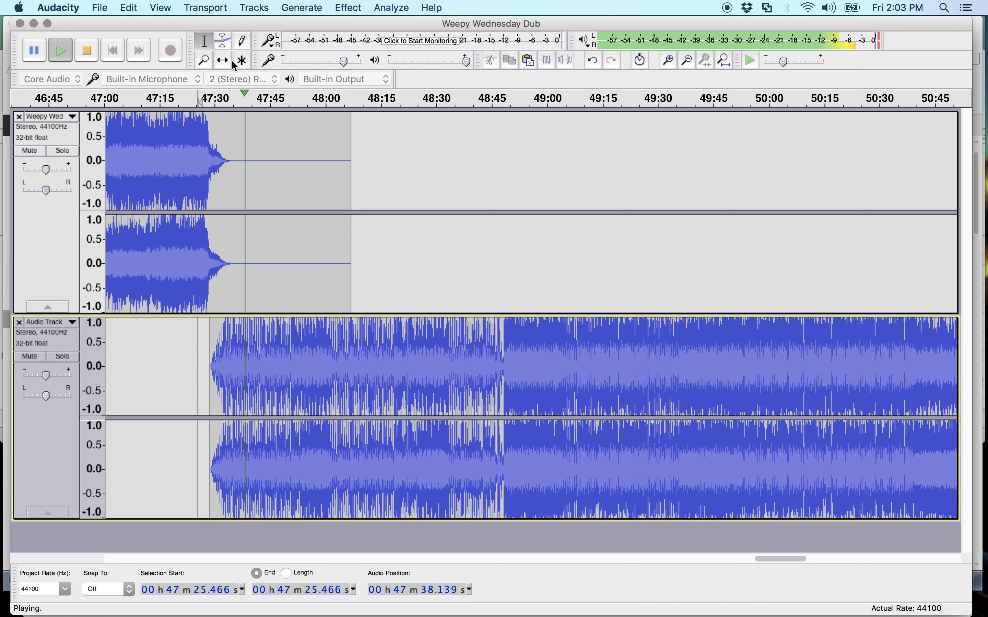
{"action": "key", "text": "space"}
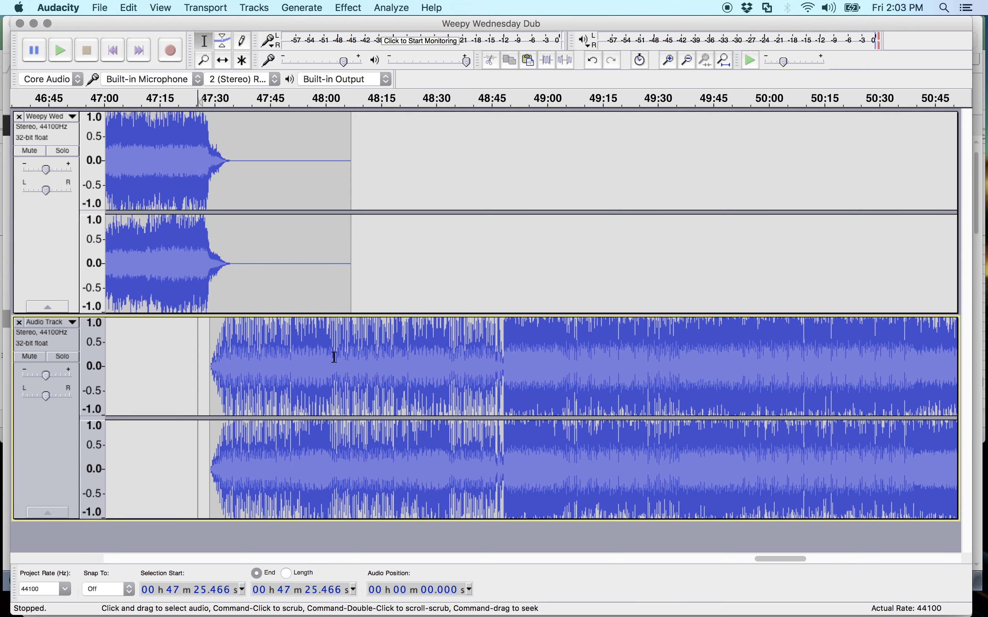
Undo the short Fade In and apply a longer one to the second track's clip, from about 47:28.8 to 47:50.9.
{"action": "key", "text": "super+z"}
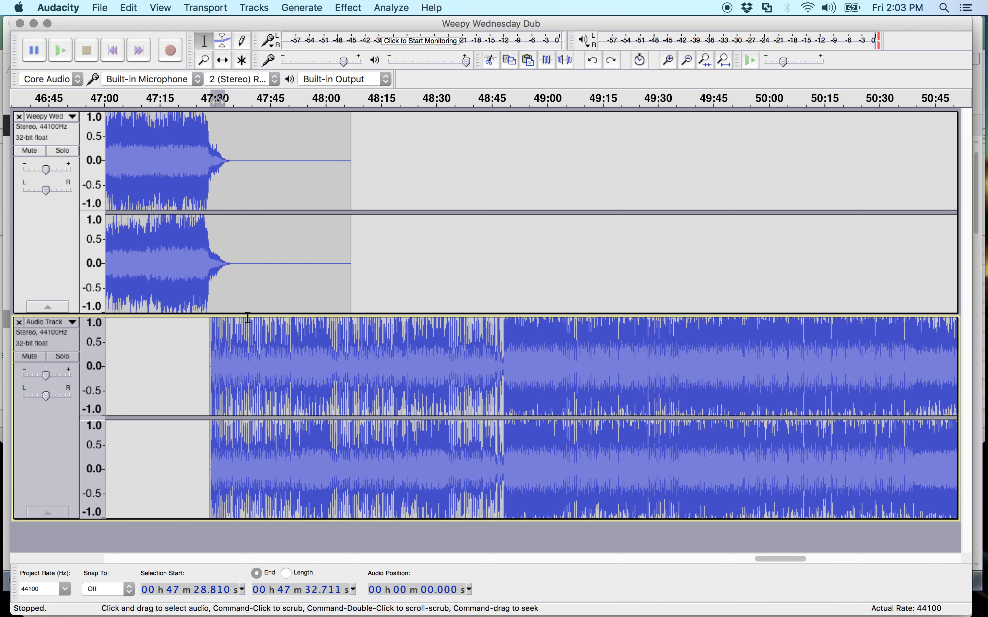
{"action": "left_click", "coordinate": [165, 404]}
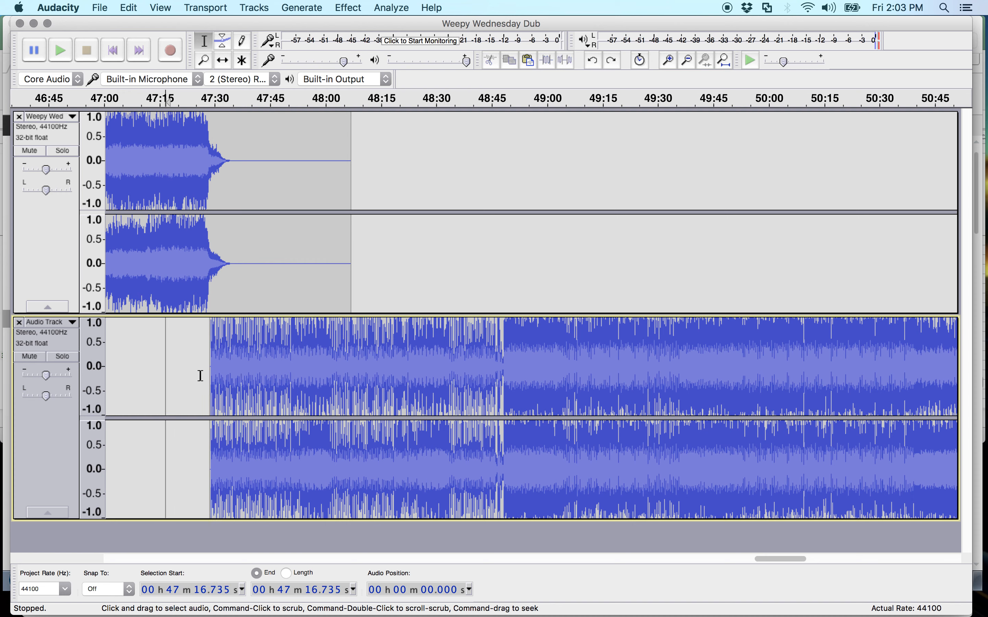
{"action": "left_click_drag", "start_coordinate": [208, 372], "coordinate": [291, 352]}
{"action": "left_click", "coordinate": [348, 8]}
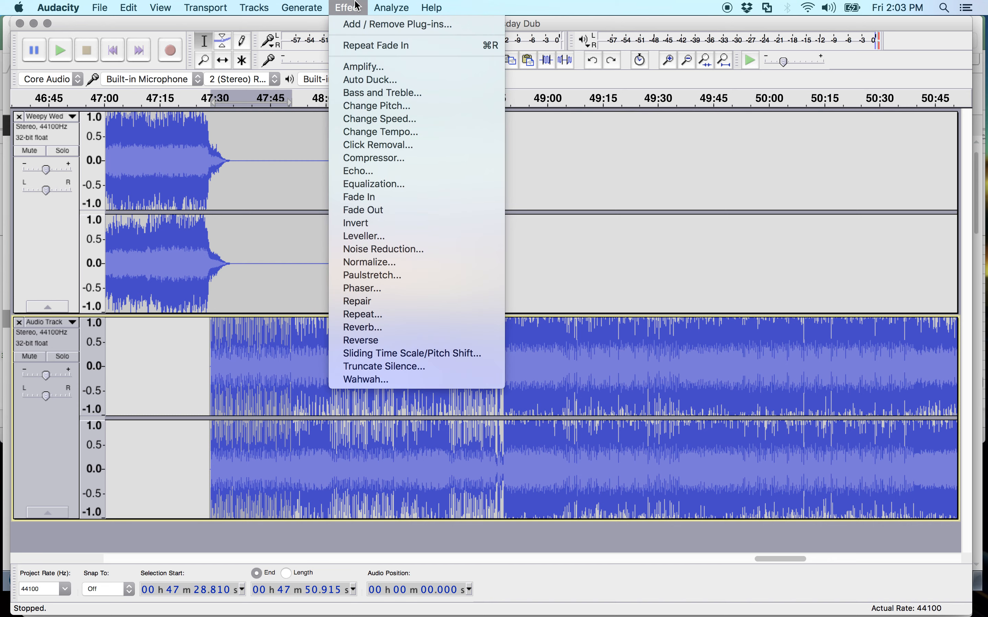
{"action": "left_click", "coordinate": [386, 196]}
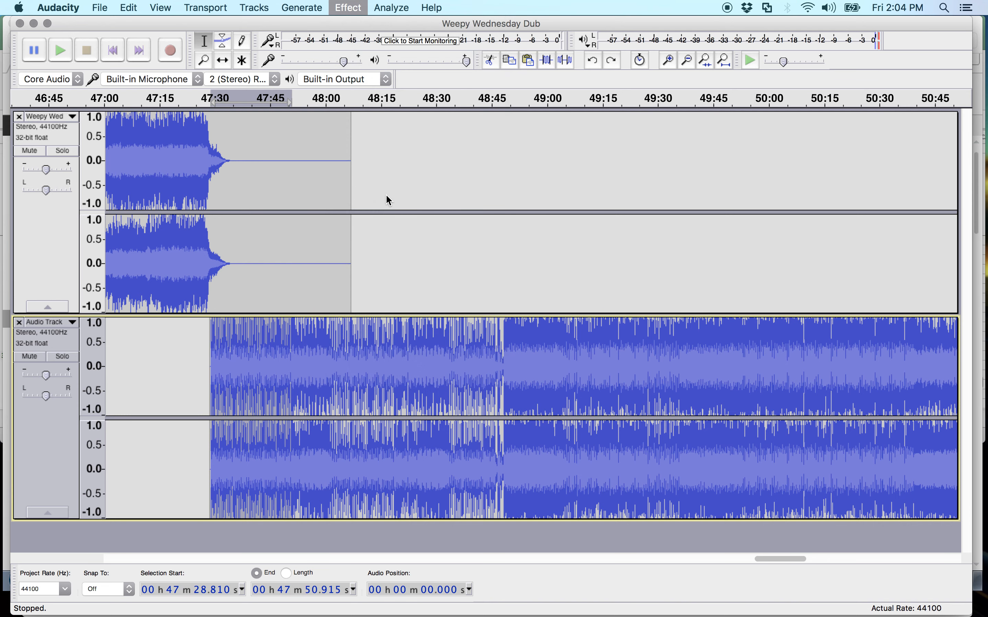
{"action": "left_click", "coordinate": [235, 360]}
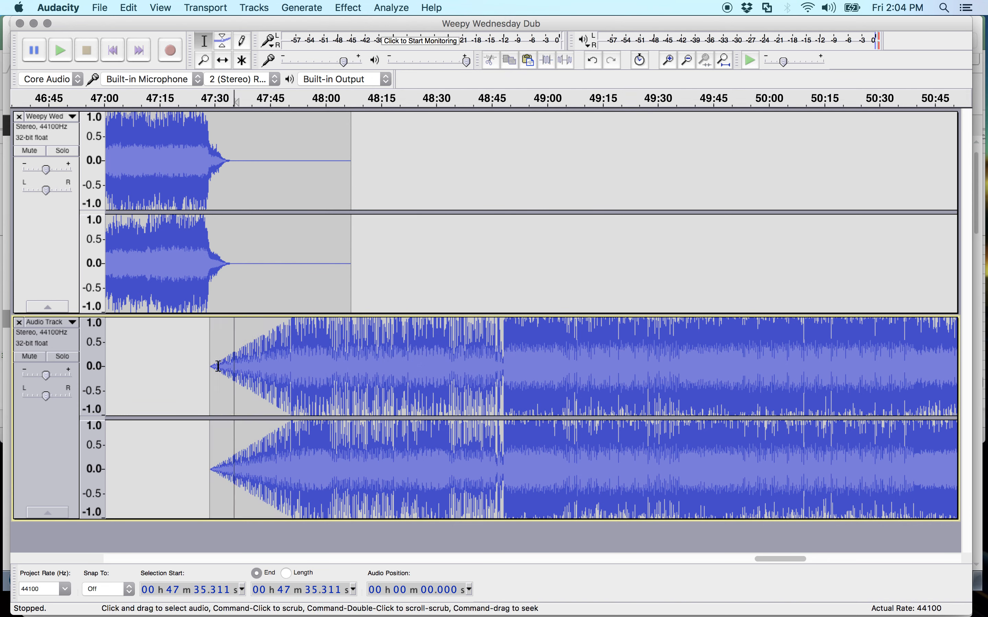
Apply a second Fade In over the second track's faded start, from about 47:25.1 to 48:03.7.
{"action": "left_click_drag", "start_coordinate": [197, 367], "coordinate": [339, 358]}
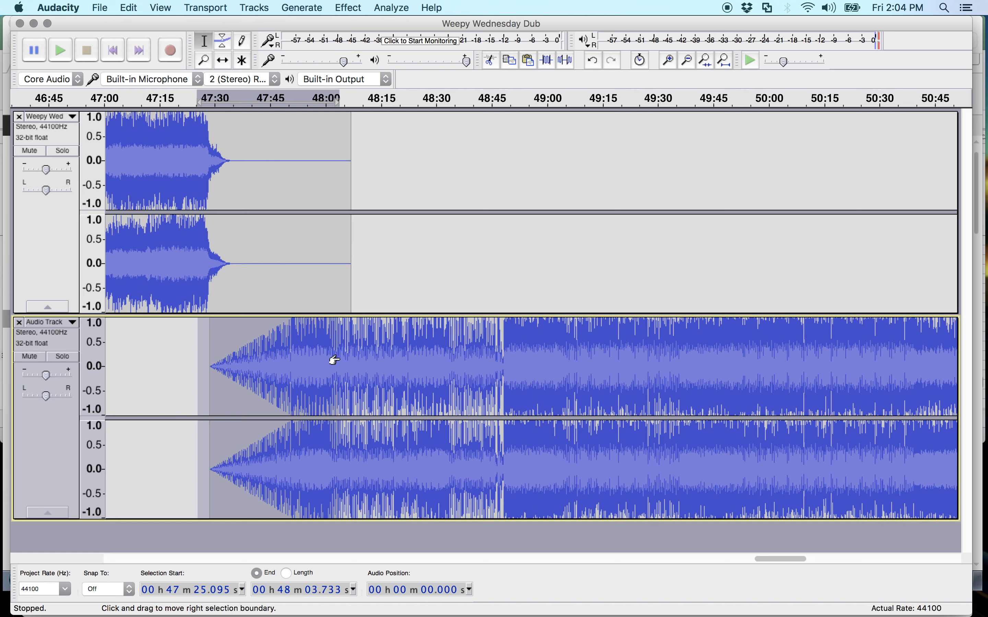
{"action": "left_click", "coordinate": [366, 9]}
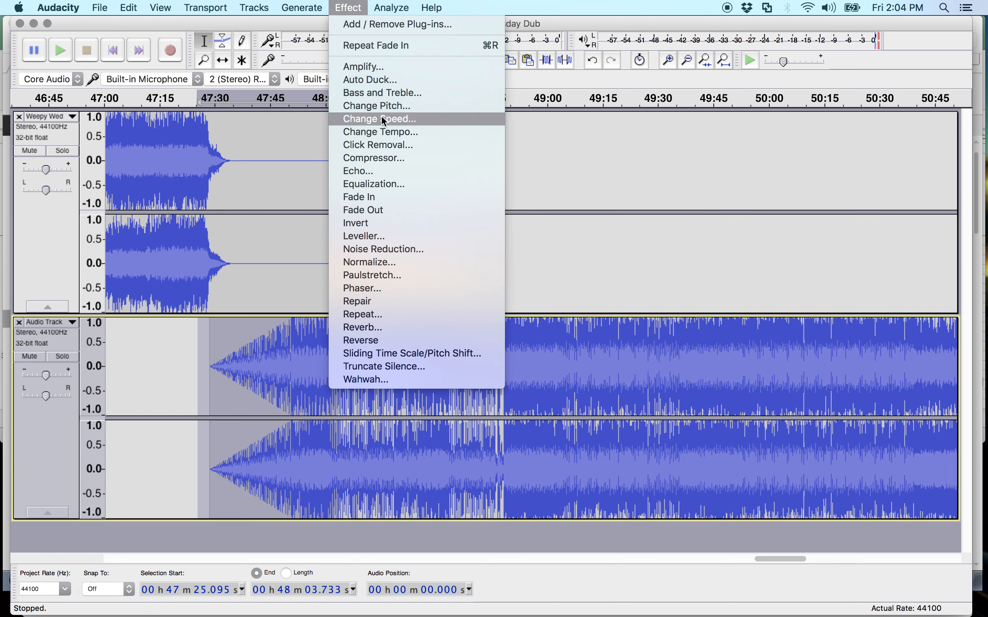
{"action": "left_click", "coordinate": [362, 196]}
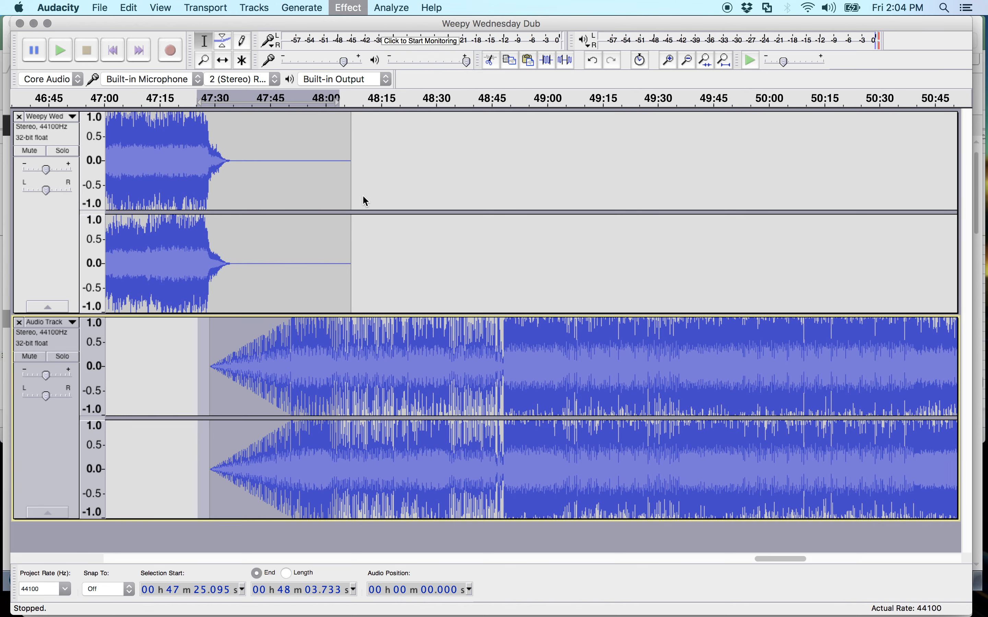
Time-shift the second track's clip about 19 seconds earlier to overlap the first track's audio, and play the transition from about 47:03.
{"action": "left_click", "coordinate": [222, 61]}
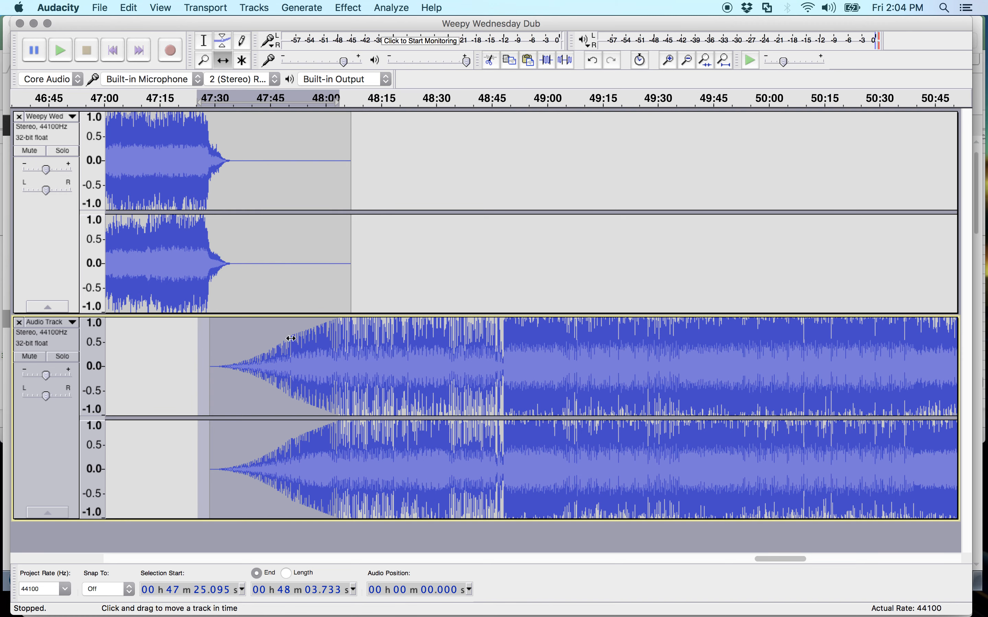
{"action": "left_click_drag", "start_coordinate": [271, 353], "coordinate": [218, 343]}
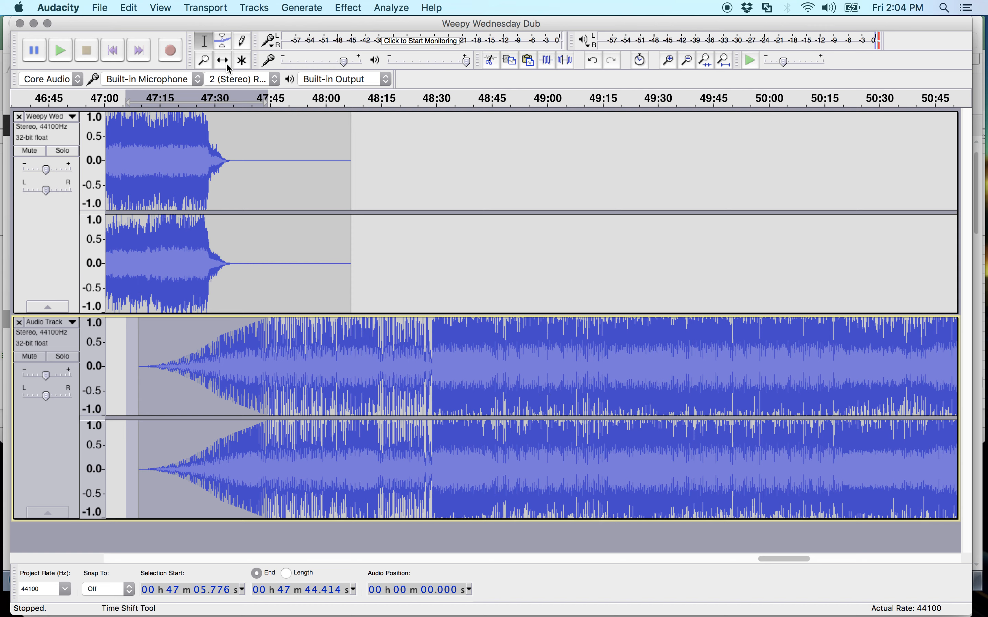
{"action": "left_click", "coordinate": [115, 338]}
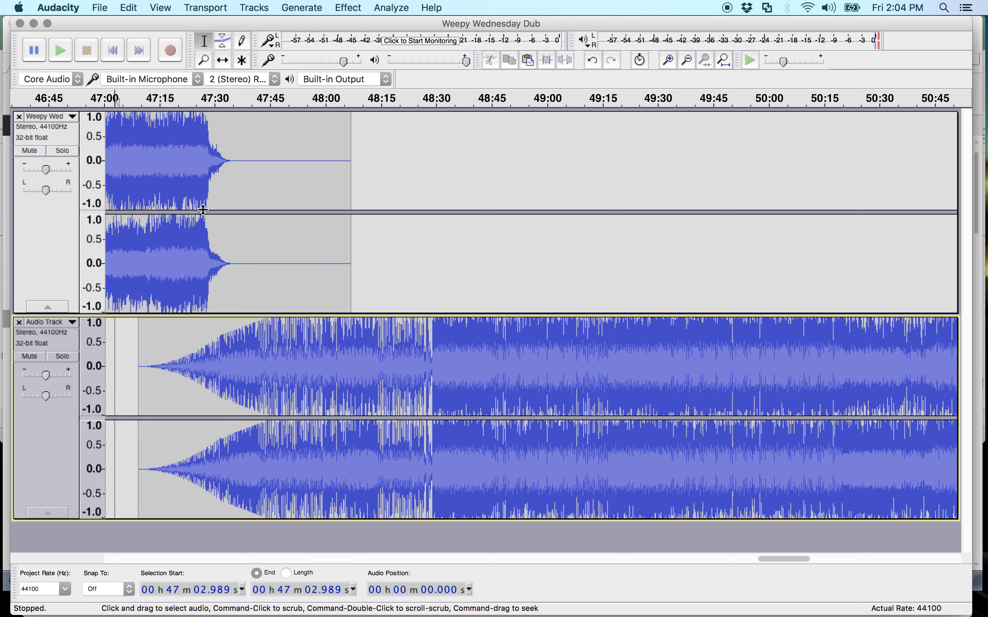
{"action": "key", "text": "space"}
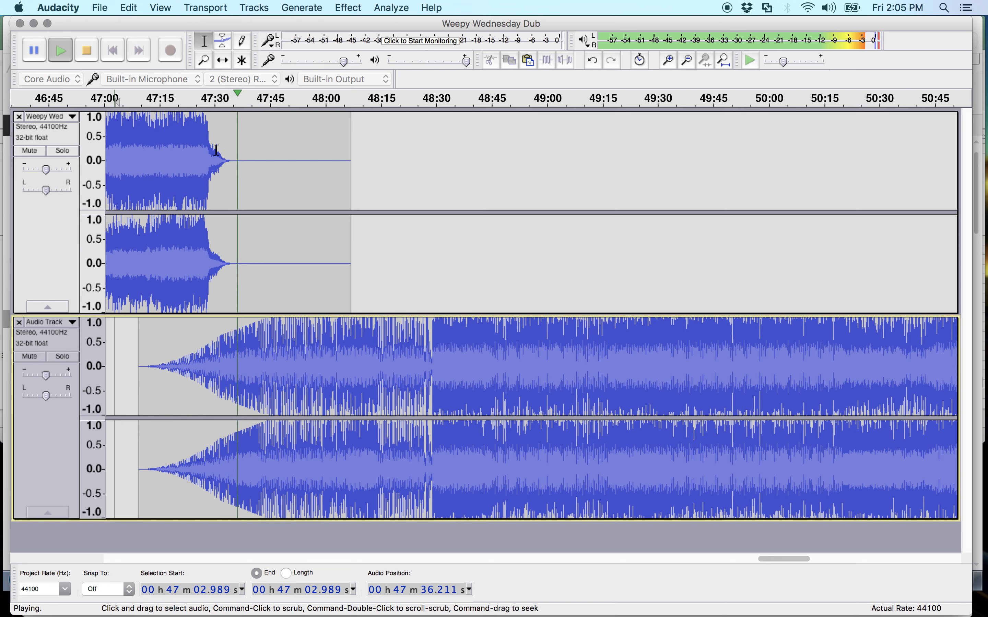
{"action": "key", "text": "space"}
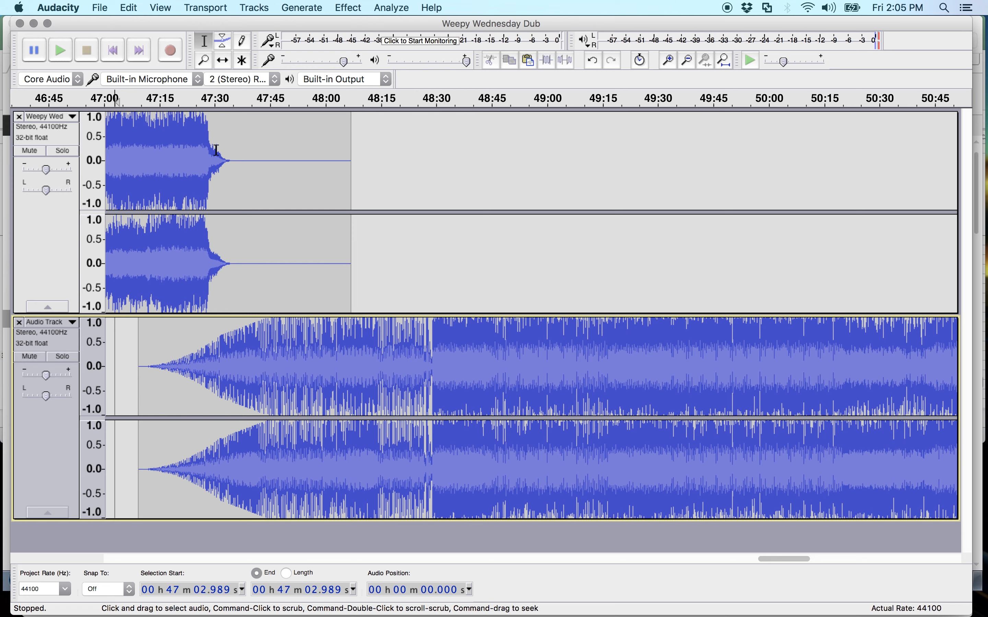
Open the Export Audio settings for the mix and close them without exporting.
{"action": "left_click", "coordinate": [300, 180]}
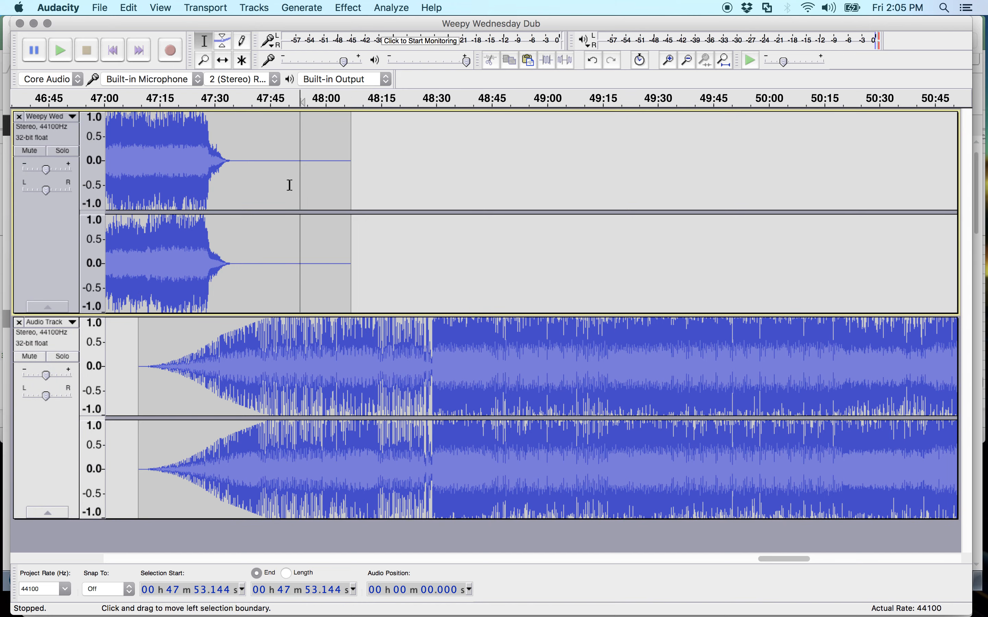
{"action": "left_click", "coordinate": [196, 285]}
{"action": "left_click", "coordinate": [100, 8]}
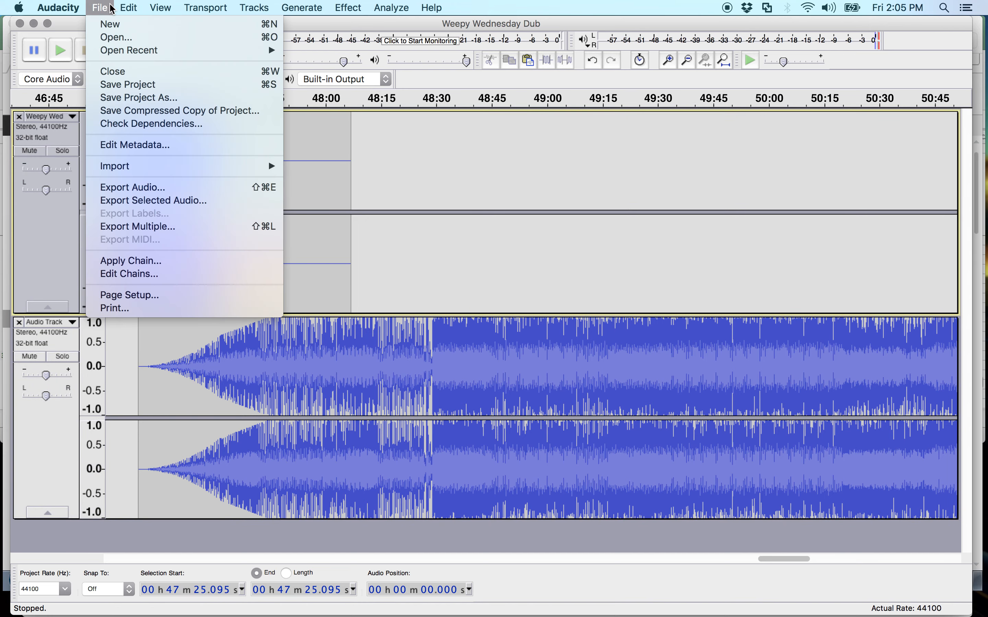
{"action": "left_click", "coordinate": [162, 188]}
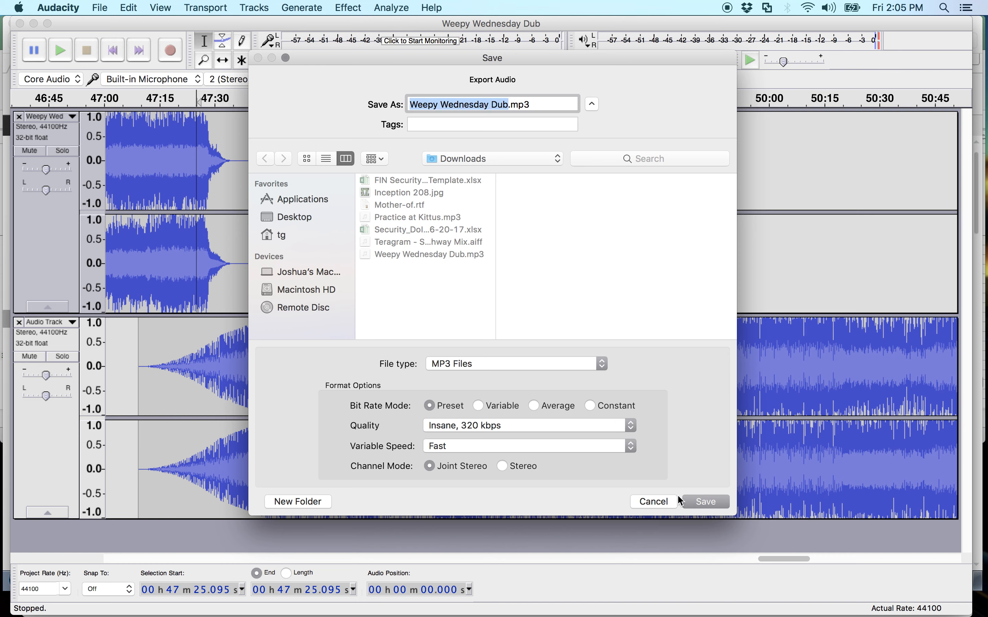
{"action": "left_click", "coordinate": [637, 502]}
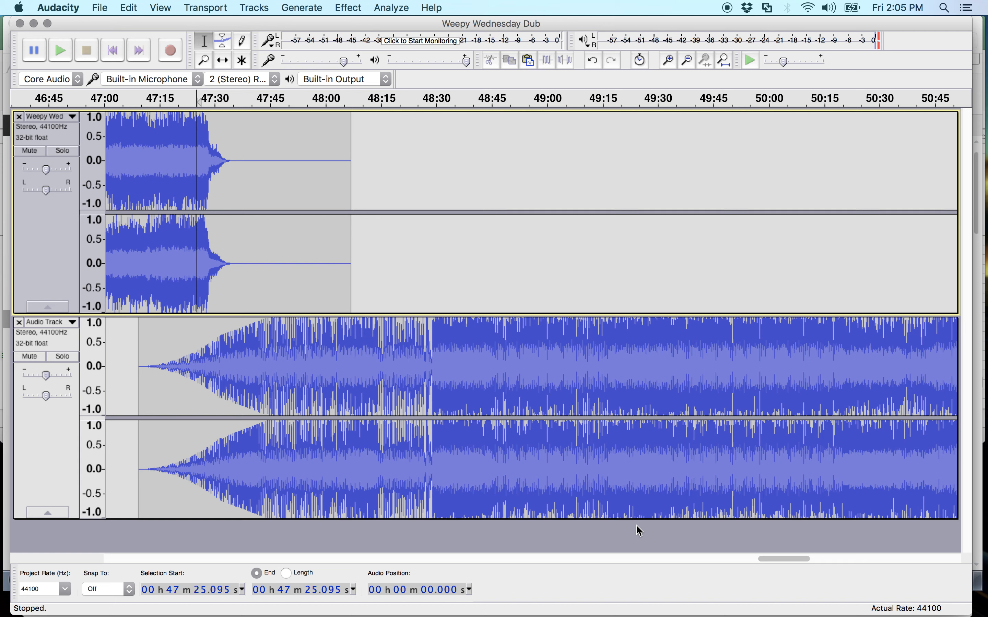